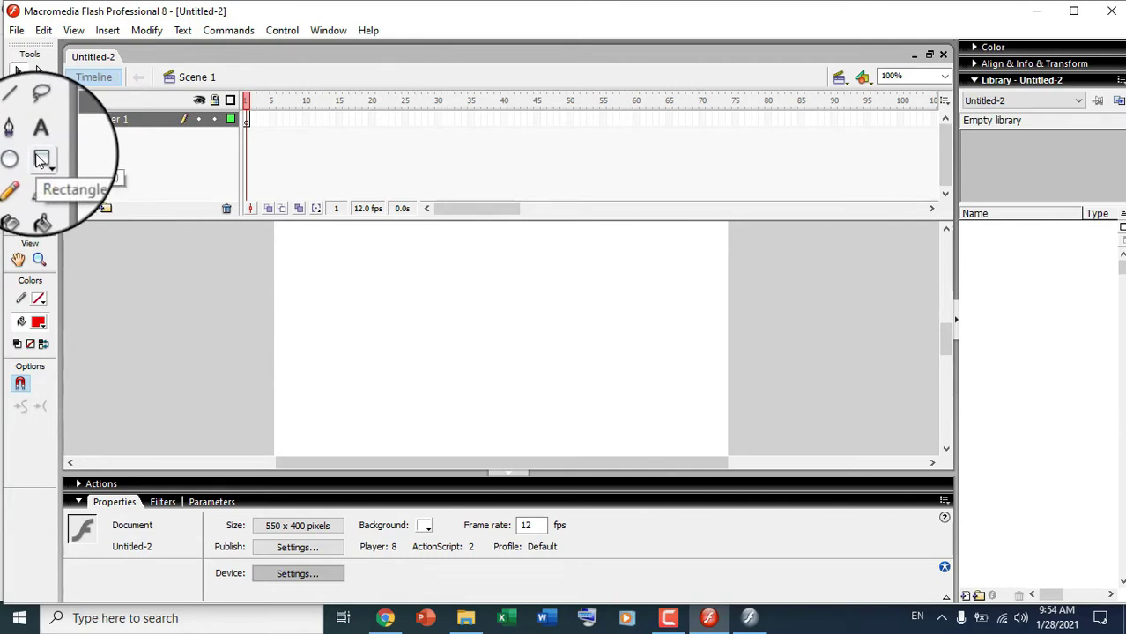
# - Draw a borderless rectangle about 319 by 100 pixels in the middle of the stage and recolour its fill bright green
pyautogui.click(39, 159)
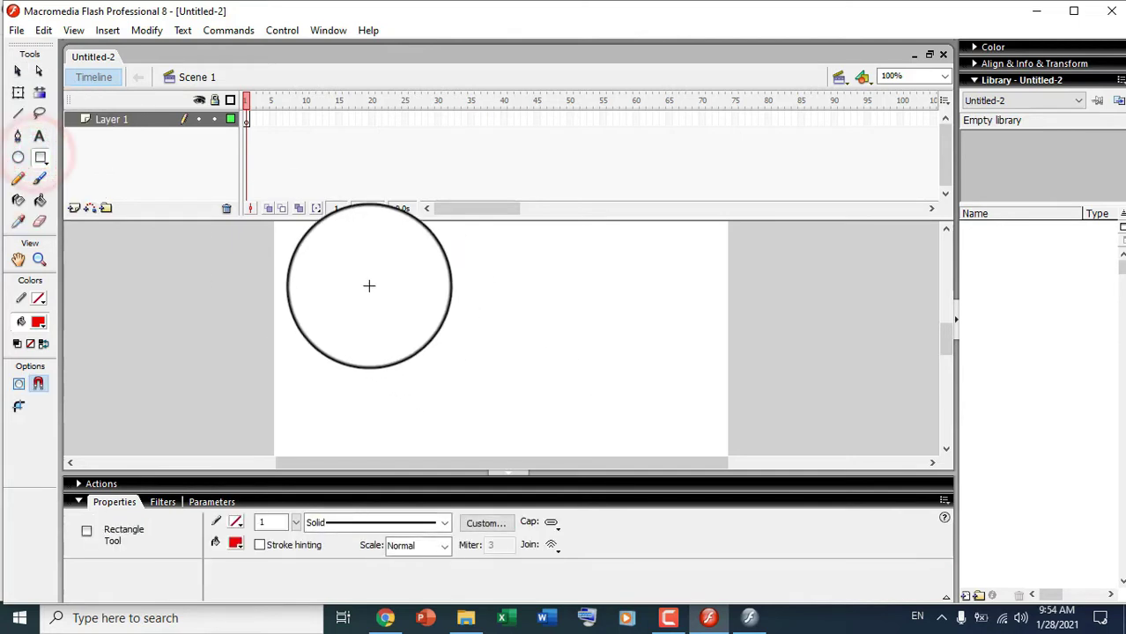
pyautogui.moveTo(383, 297); pyautogui.dragTo(647, 378)
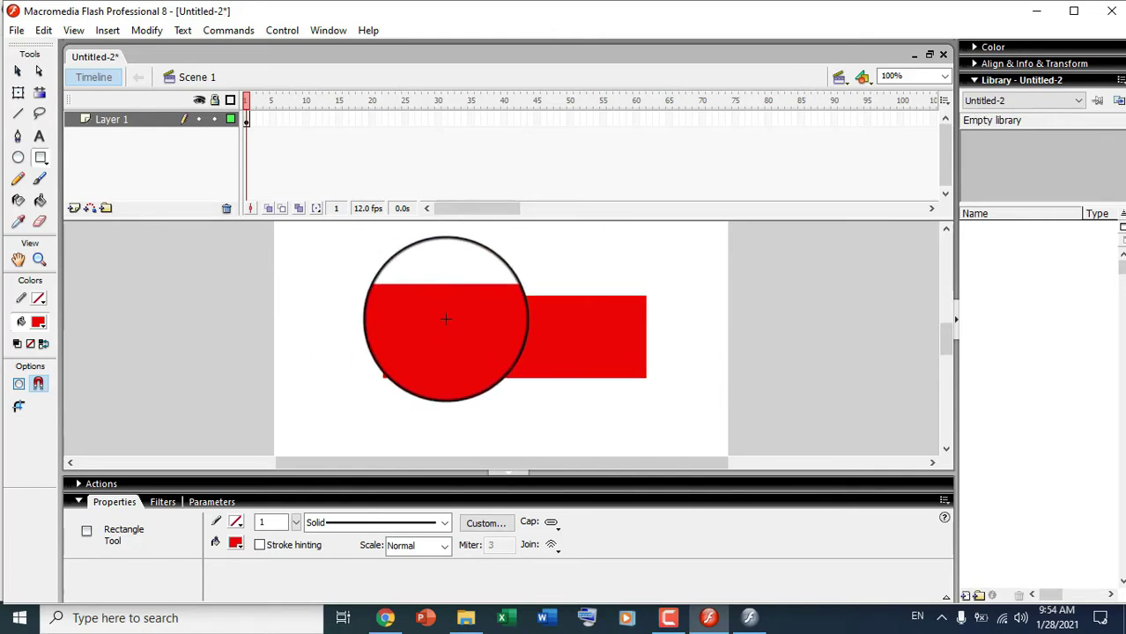
pyautogui.click(37, 321)
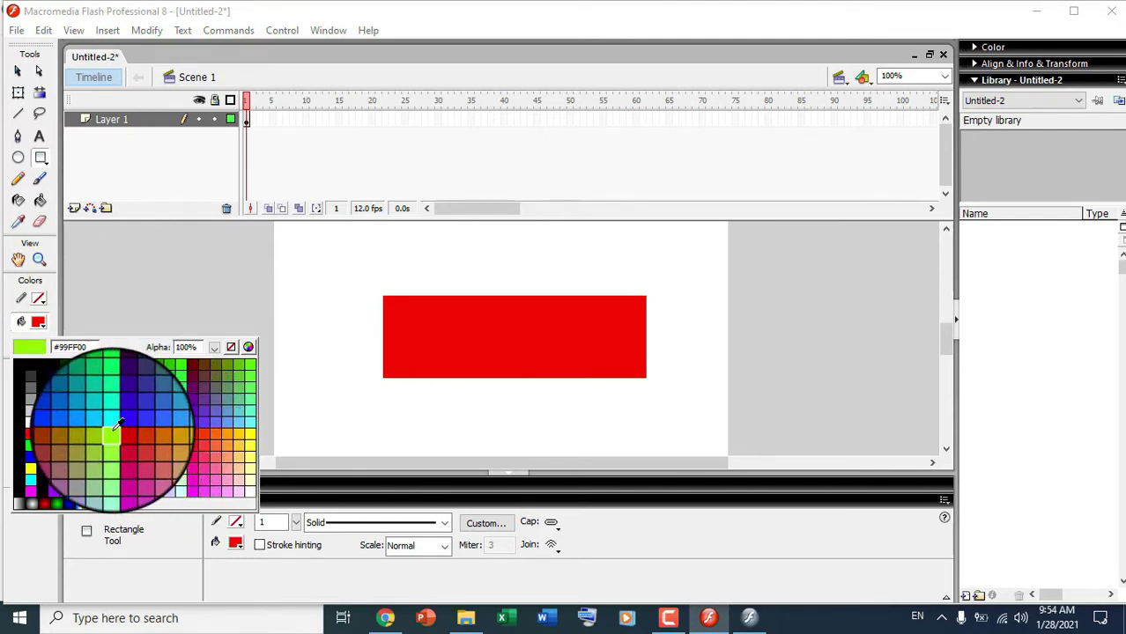
pyautogui.click(101, 428)
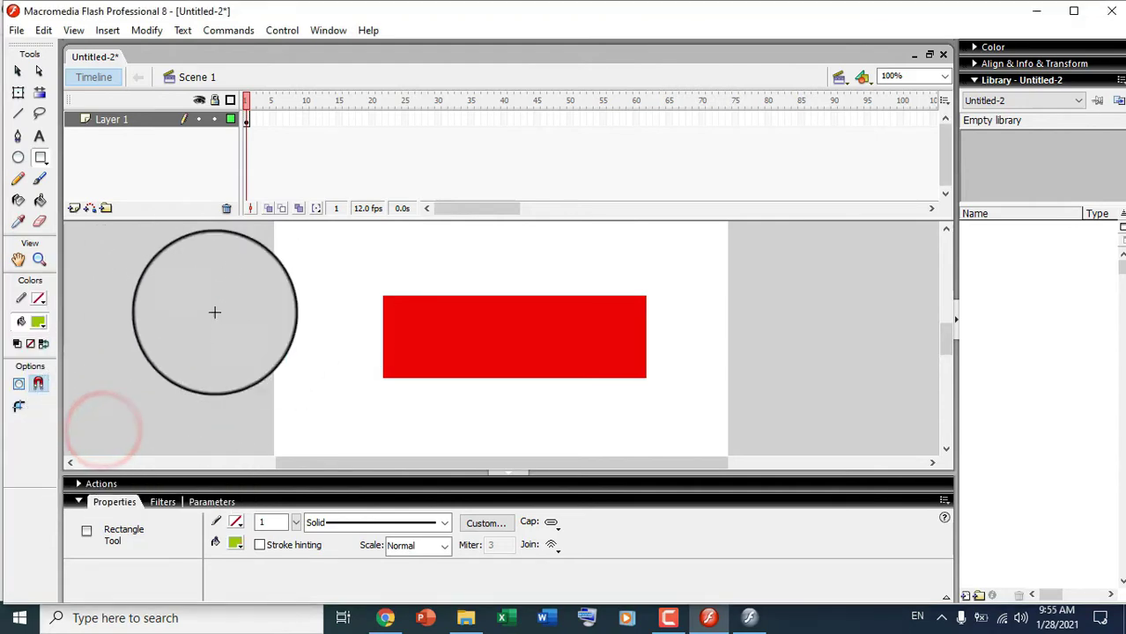
pyautogui.click(17, 71)
pyautogui.click(503, 324)
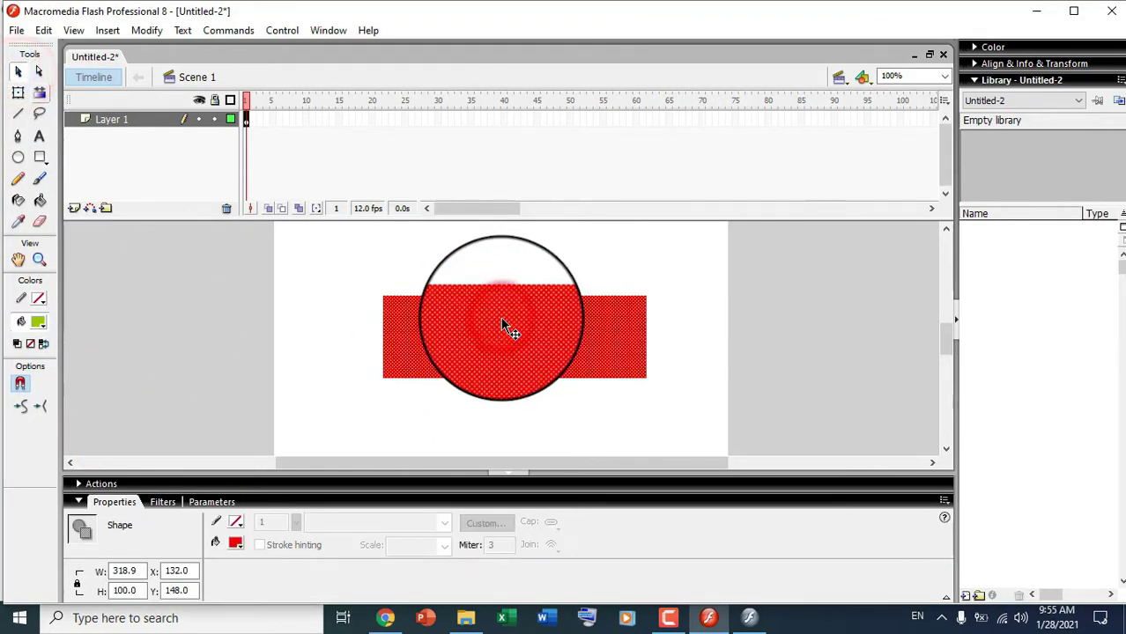
pyautogui.click(236, 542)
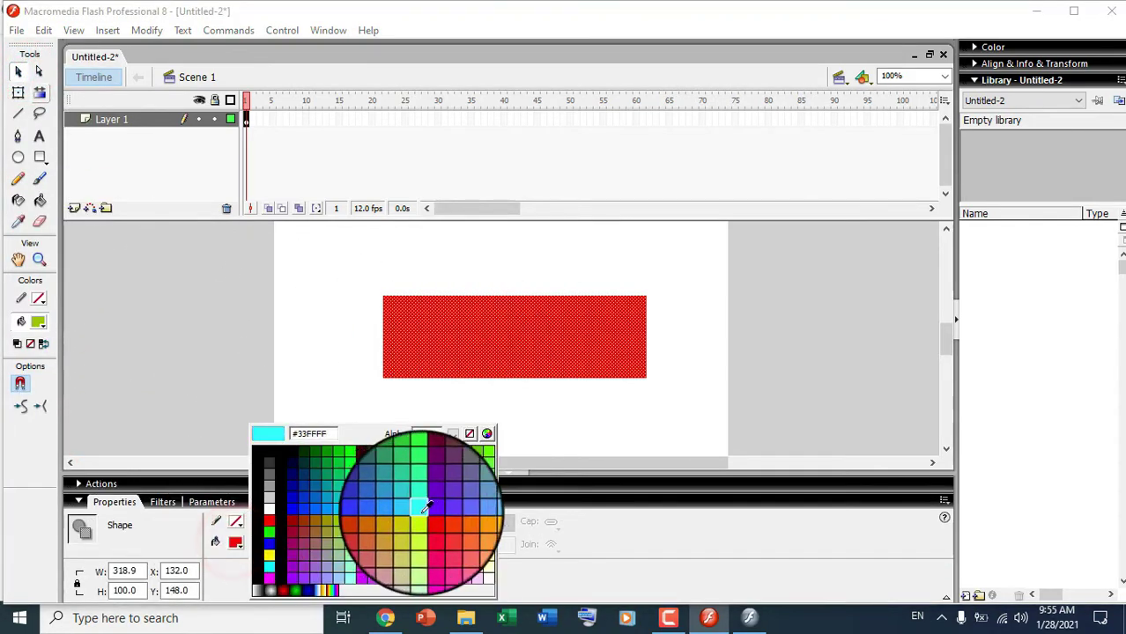
pyautogui.click(489, 448)
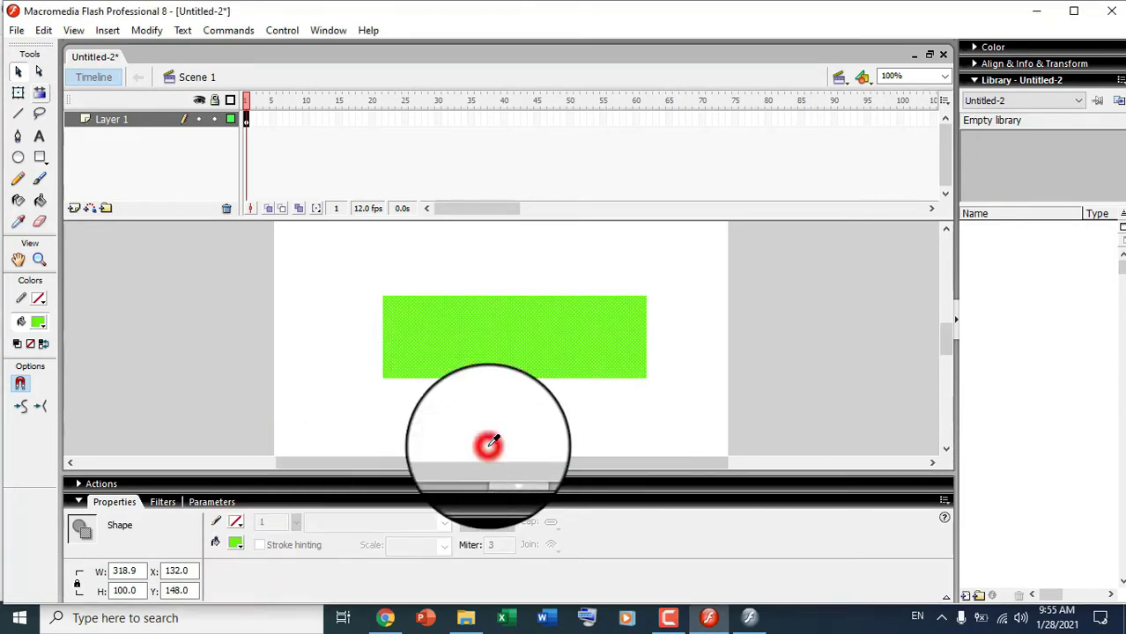
pyautogui.click(327, 237)
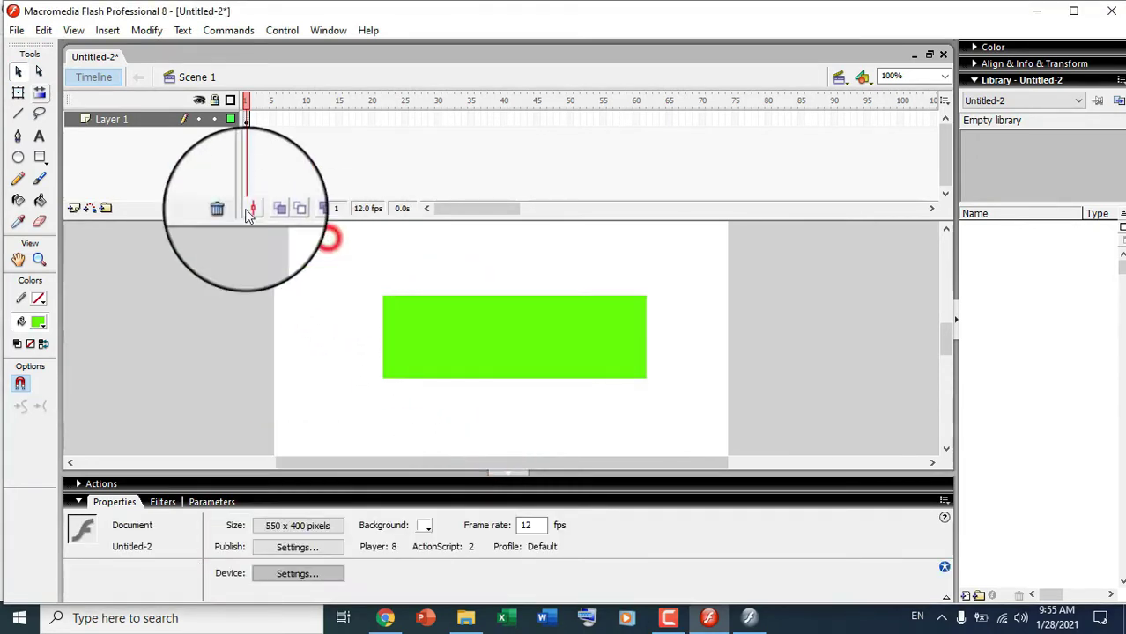
# - Activate the Text tool, switch to Flash Player to view the finished start button, and return to the Flash document
pyautogui.click(39, 138)
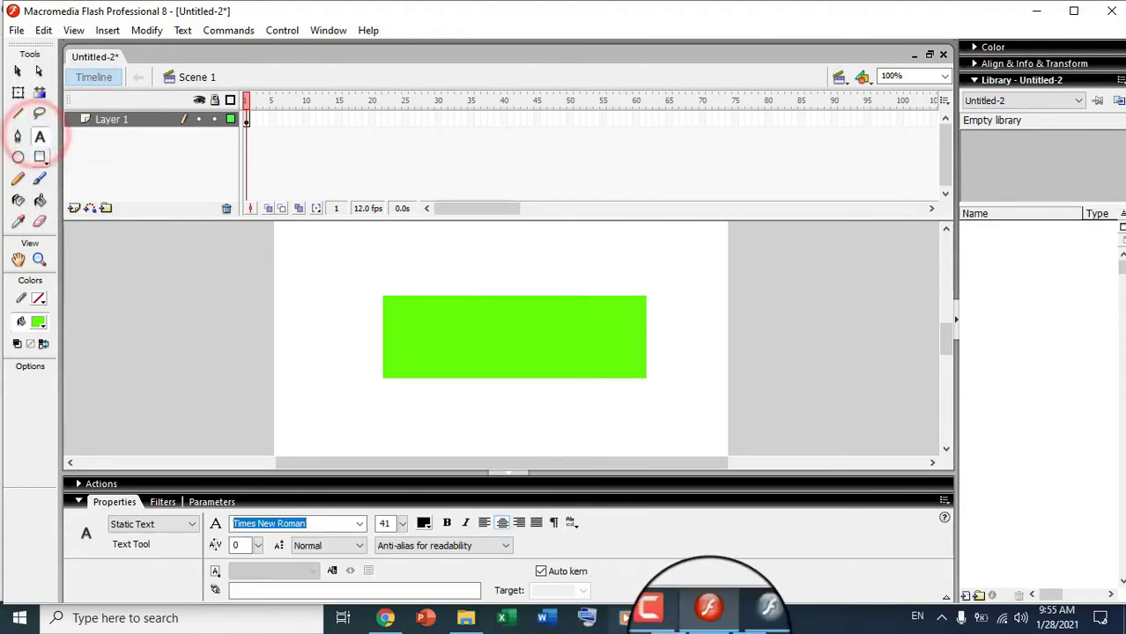
pyautogui.click(751, 619)
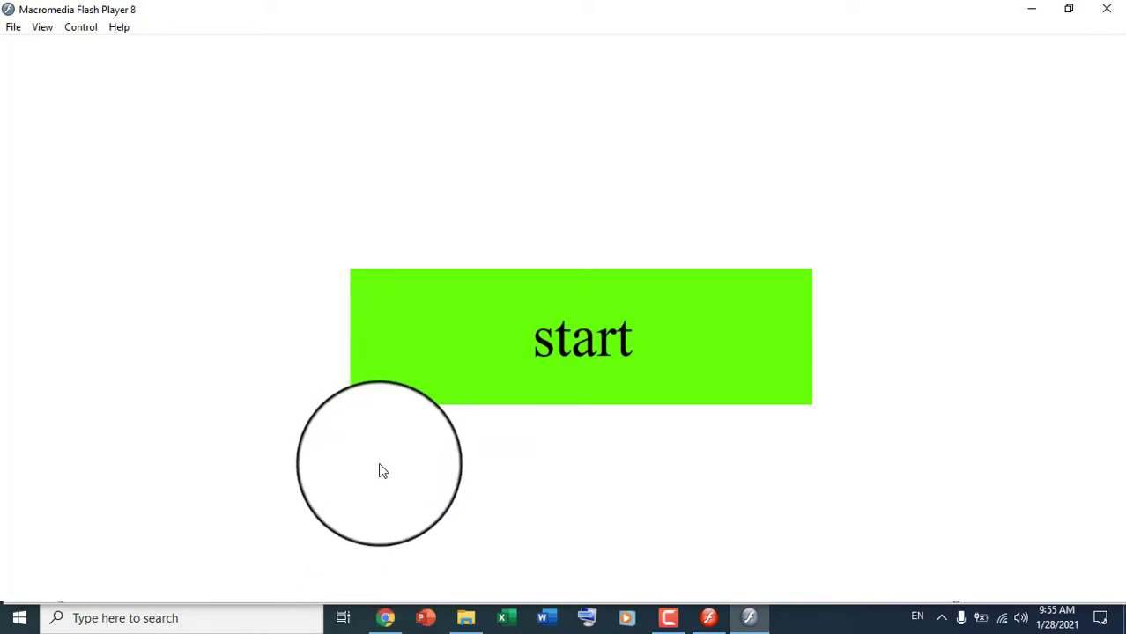
pyautogui.click(475, 342)
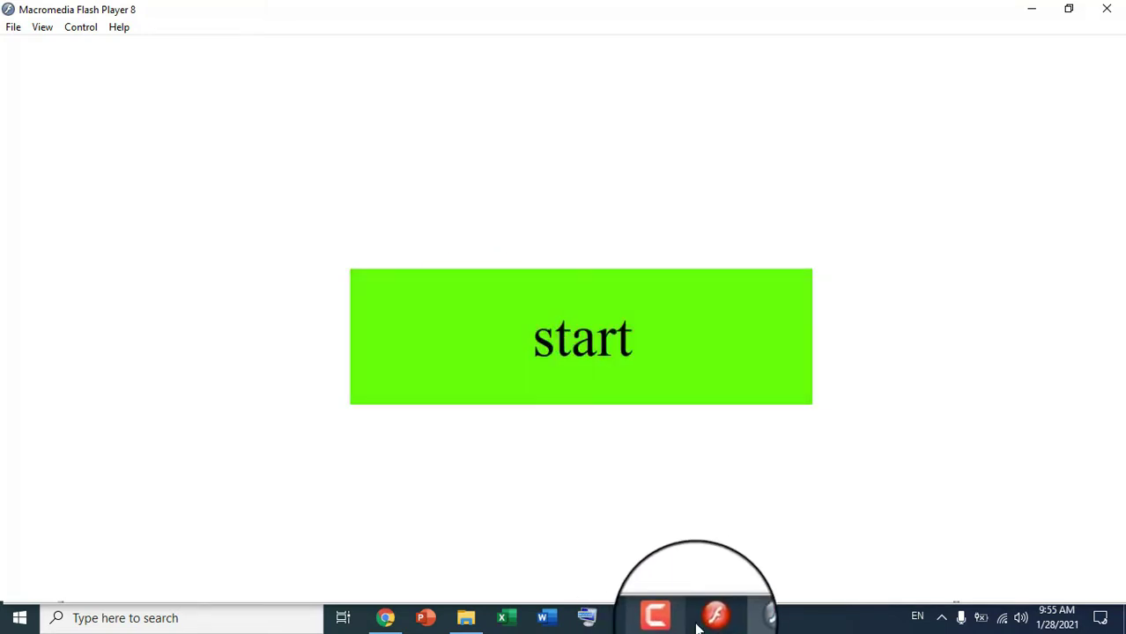
pyautogui.moveTo(709, 621)
pyautogui.click(721, 533)
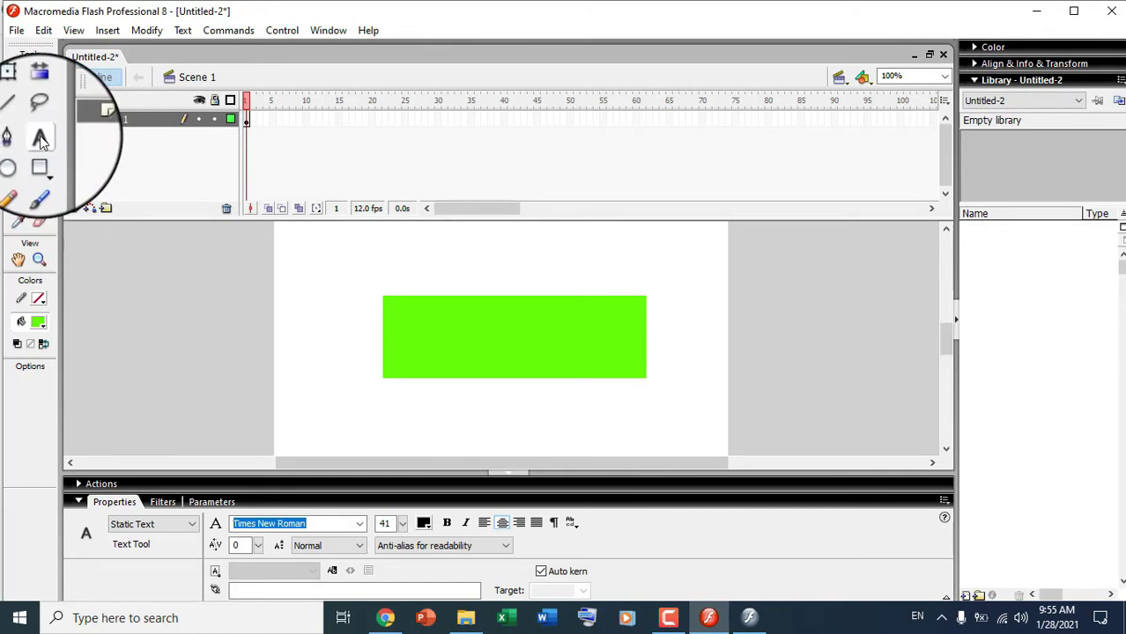
# - Add the static text "start" on the green rectangle and colour it black
pyautogui.click(514, 339)
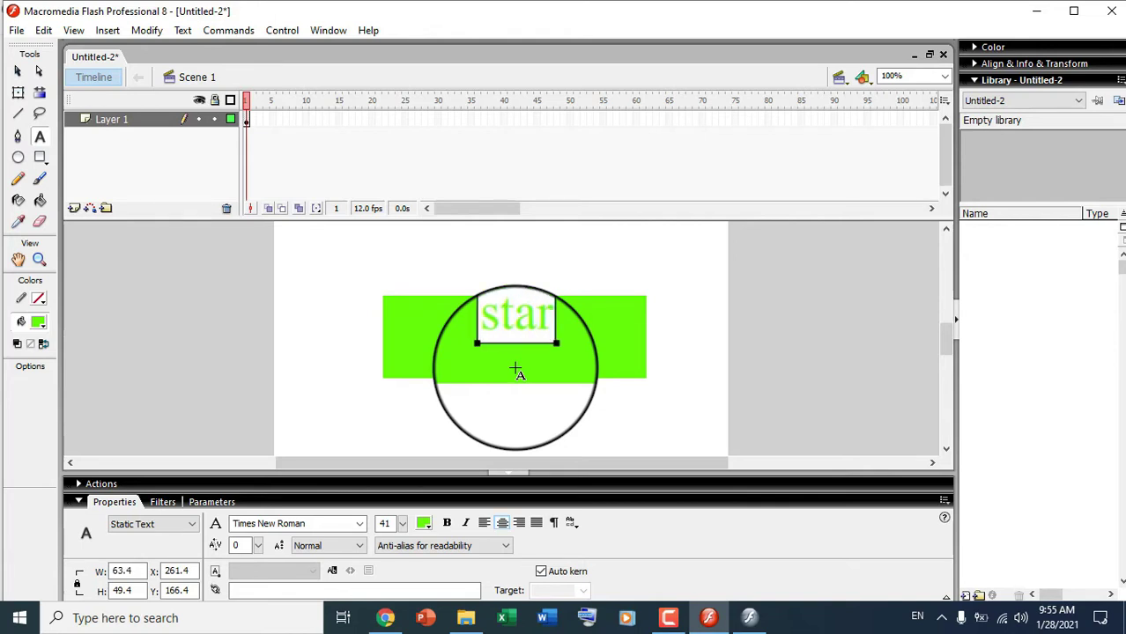
pyautogui.click(423, 523)
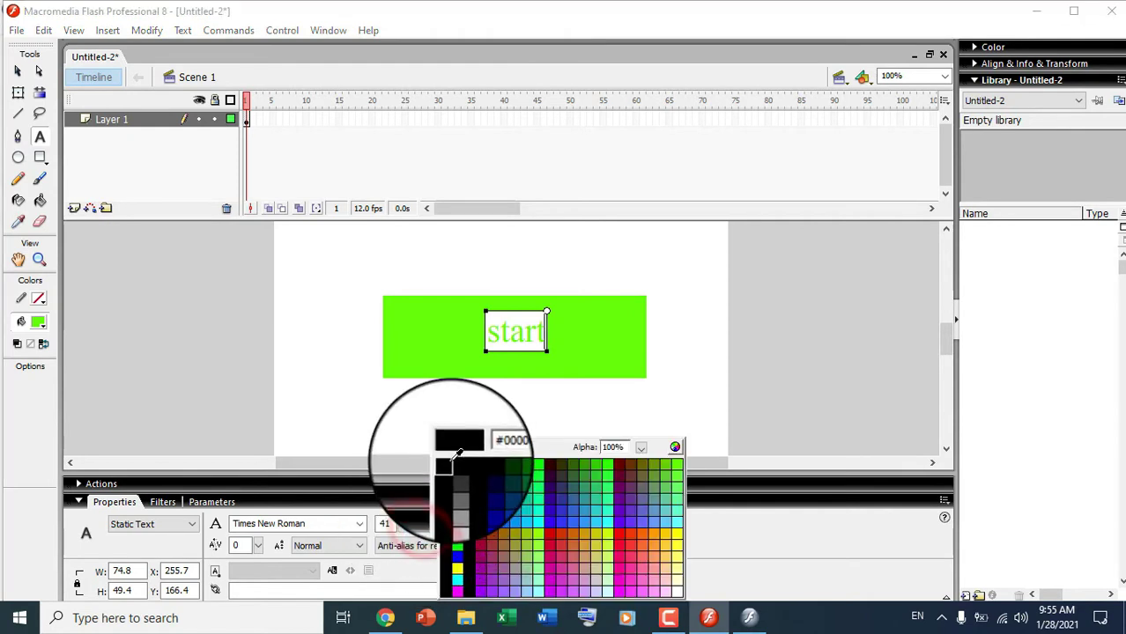
pyautogui.click(446, 458)
pyautogui.moveTo(546, 331); pyautogui.dragTo(467, 322)
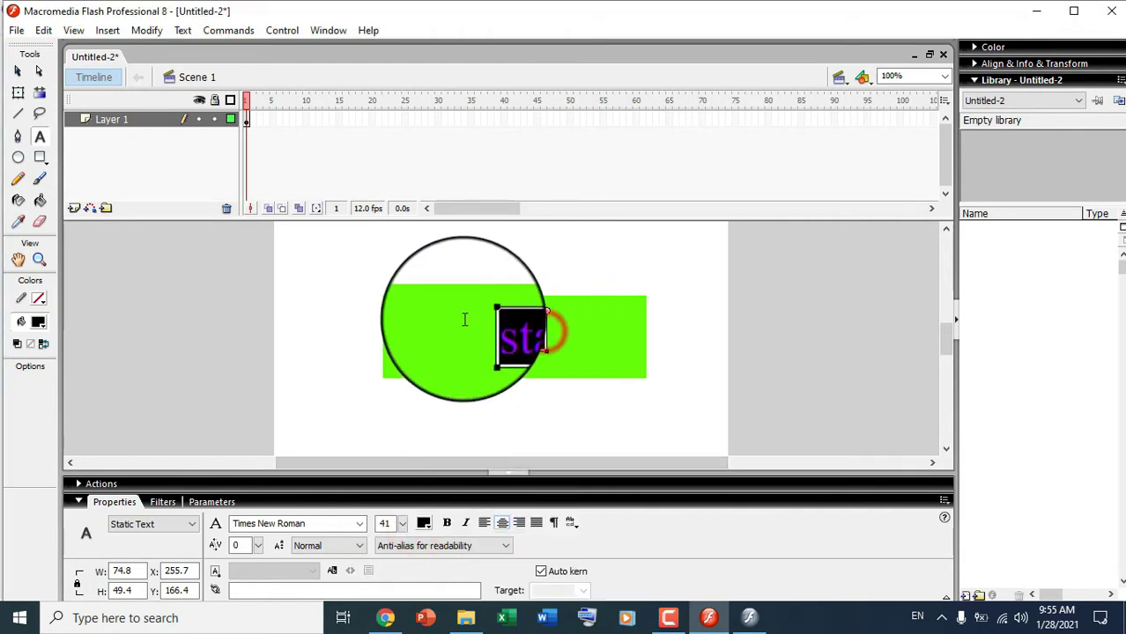
pyautogui.click(423, 523)
pyautogui.click(447, 463)
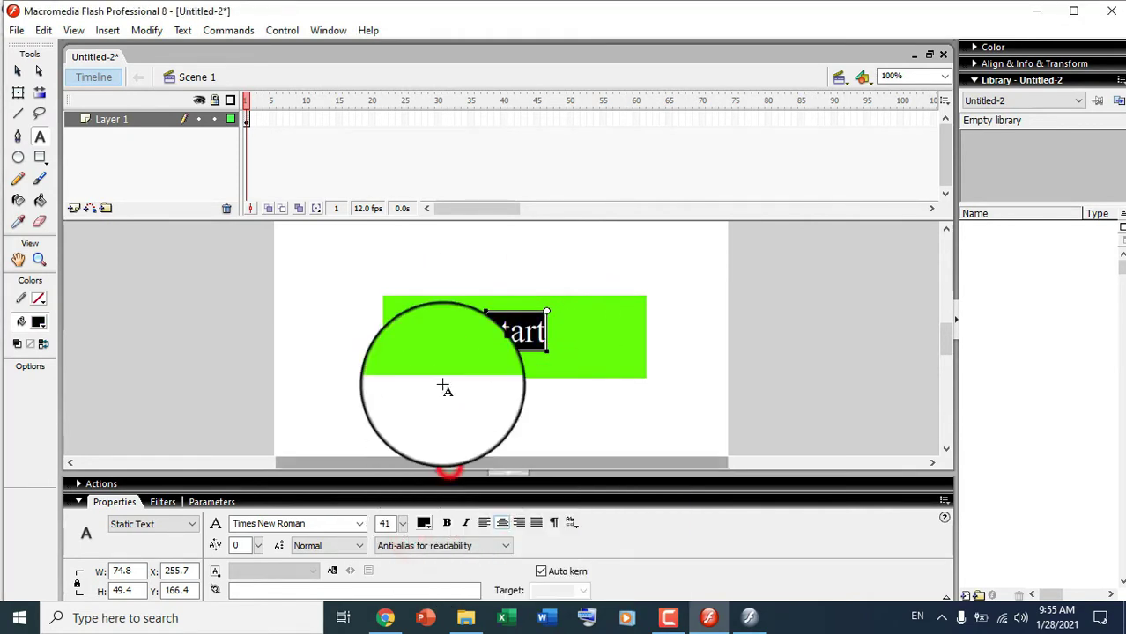
# - Shift the start text off-centre and align it with the green rectangle by their horizontal and vertical centres
pyautogui.click(18, 70)
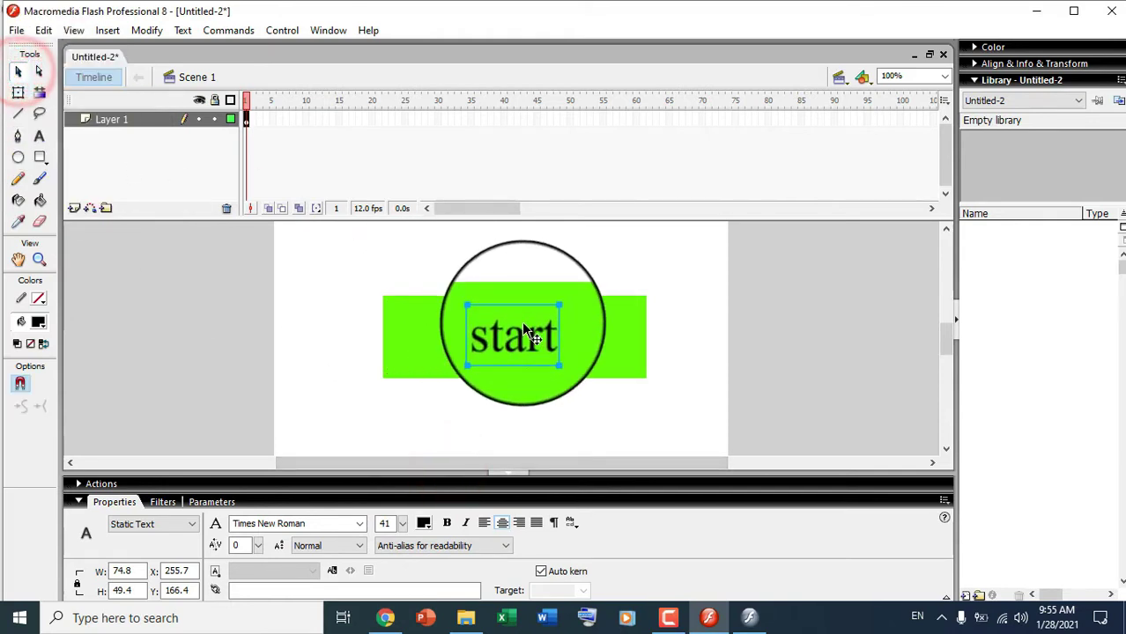
pyautogui.moveTo(521, 321); pyautogui.dragTo(473, 353)
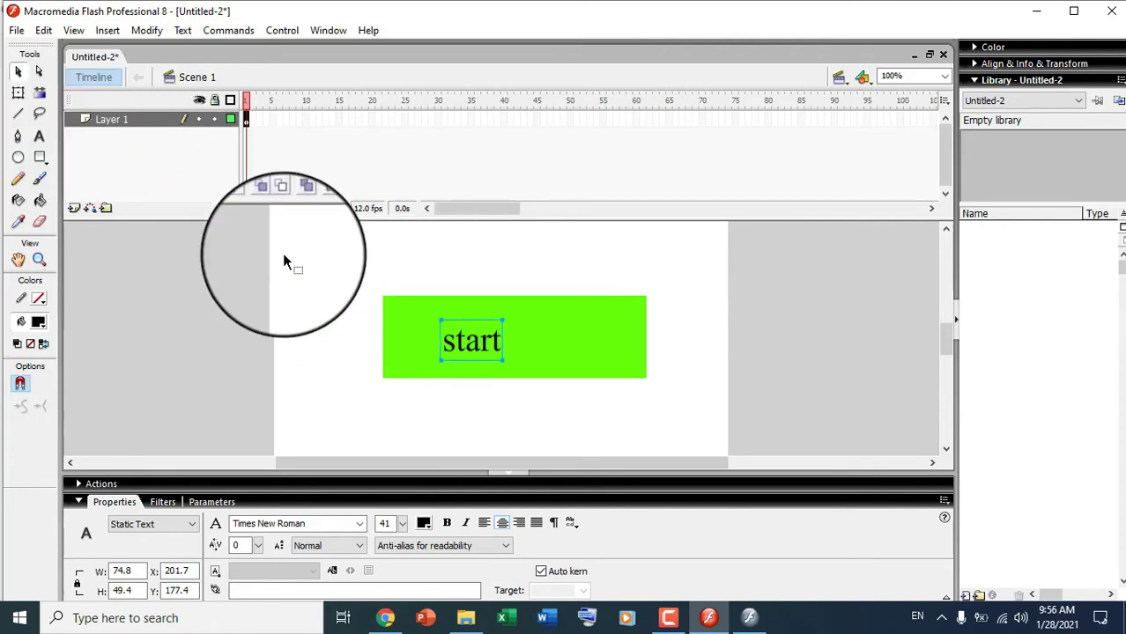
pyautogui.moveTo(284, 262); pyautogui.dragTo(696, 414)
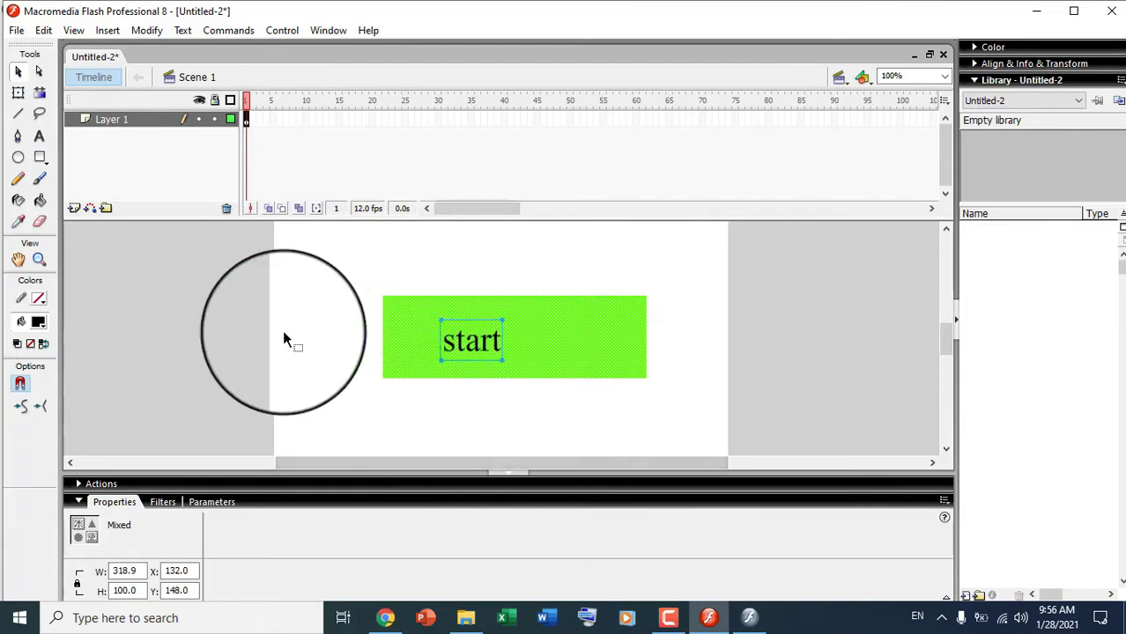
pyautogui.click(335, 29)
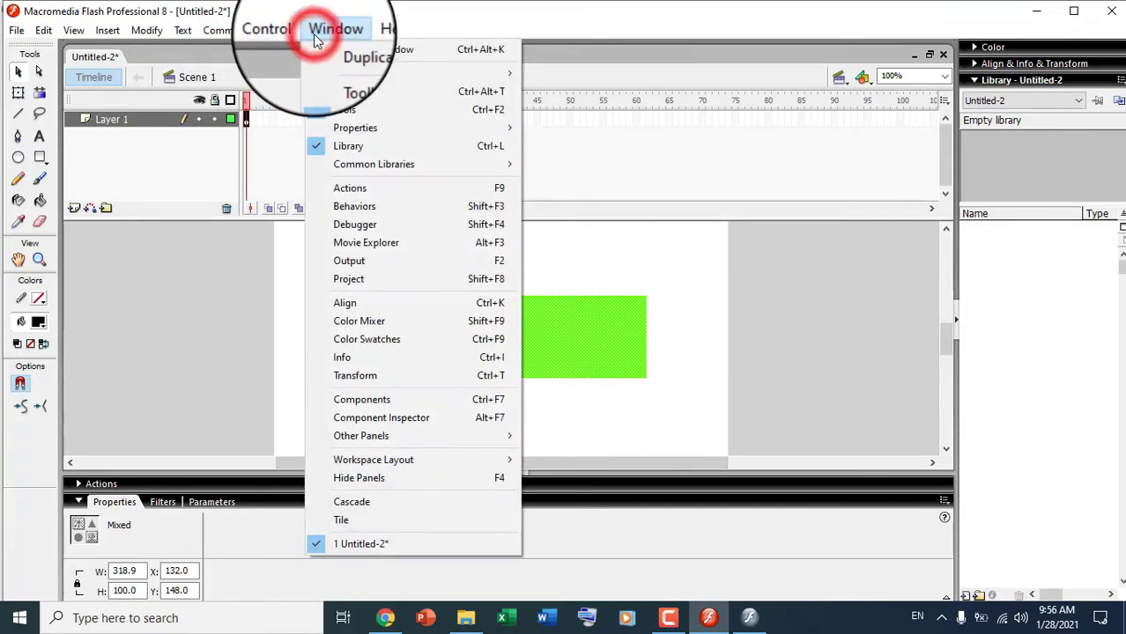
pyautogui.click(345, 302)
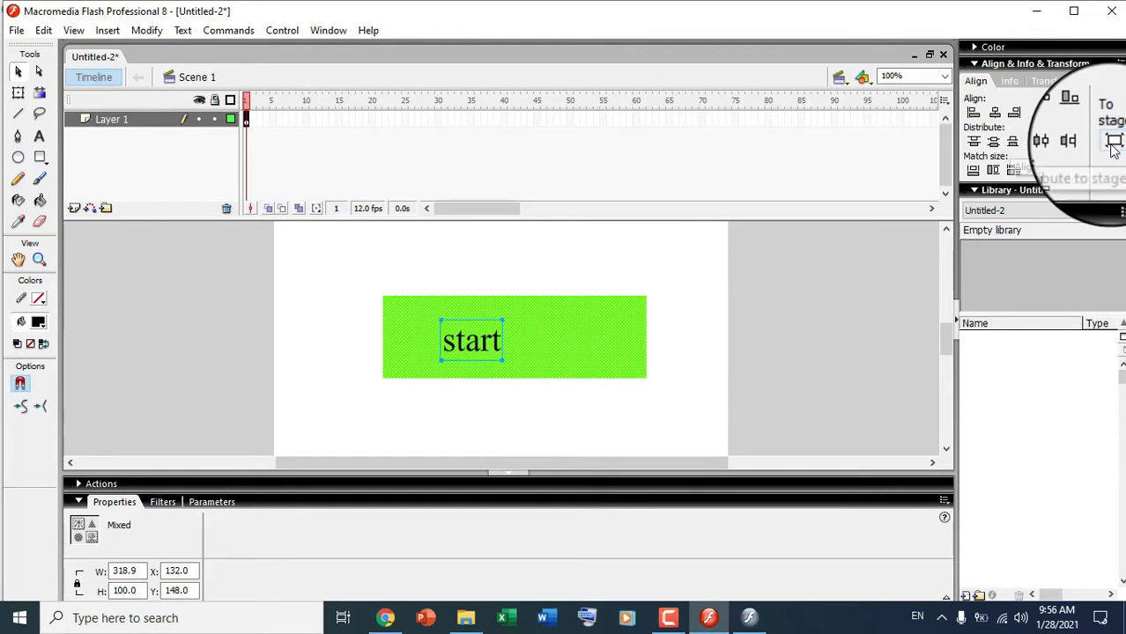
pyautogui.moveTo(314, 269); pyautogui.dragTo(654, 400)
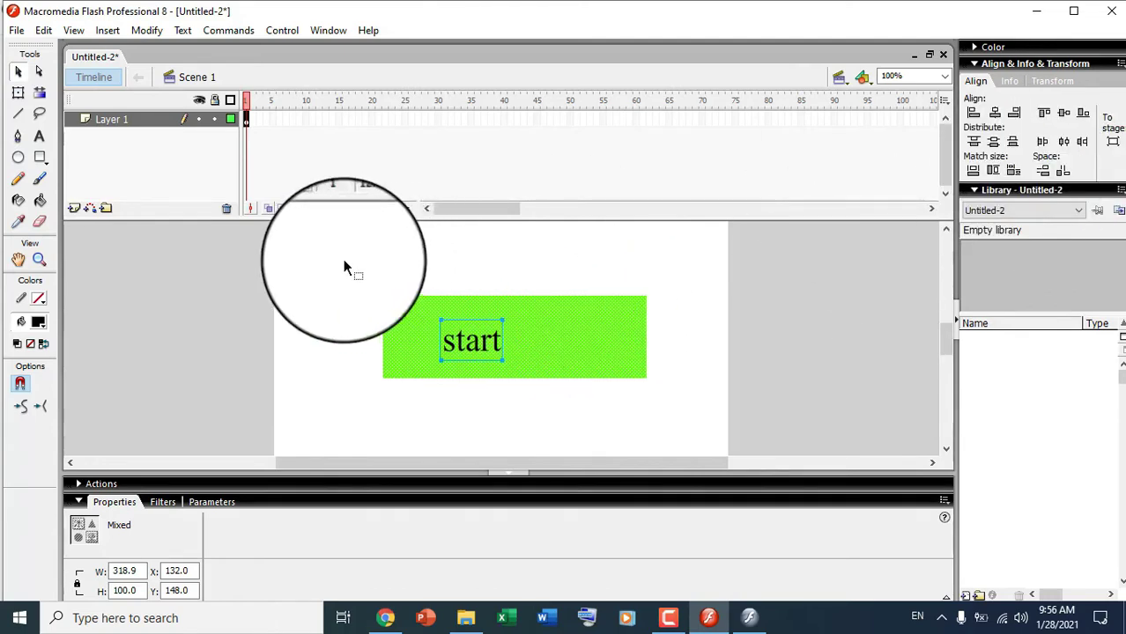
pyautogui.moveTo(344, 256); pyautogui.dragTo(796, 470)
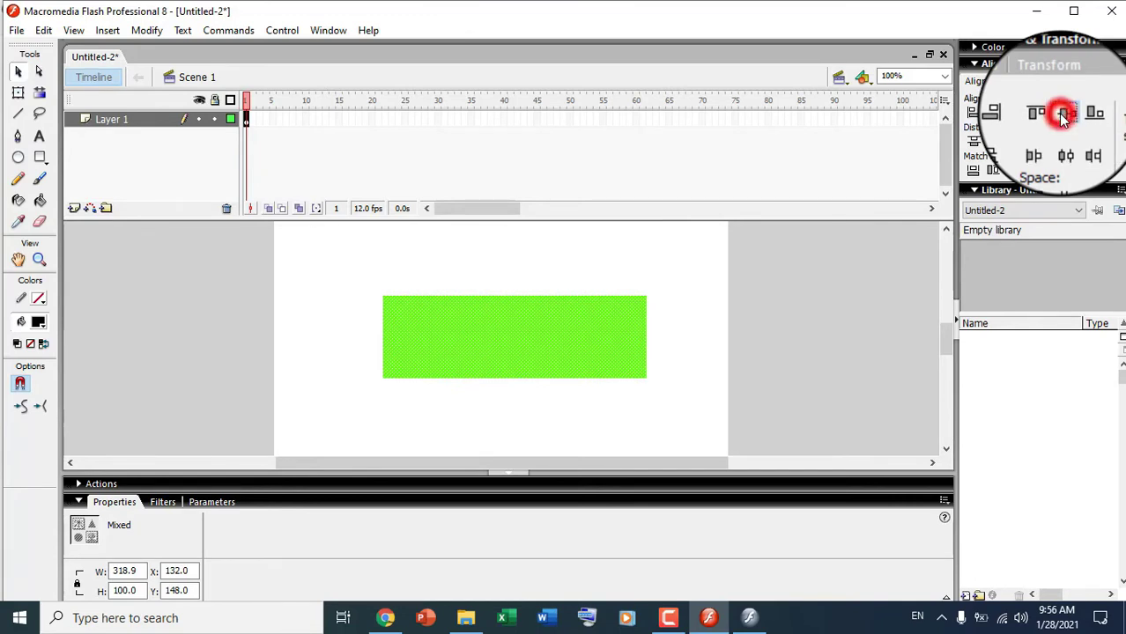
pyautogui.click(321, 313)
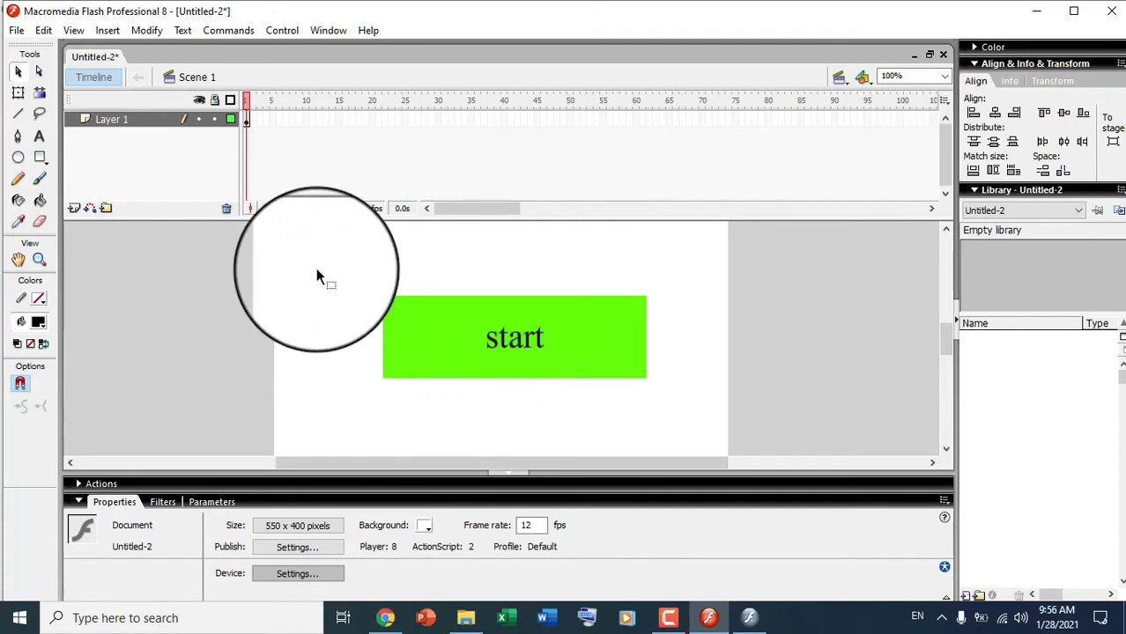
# - Convert the green rectangle and start text together into a Button symbol named Symbol 1
pyautogui.moveTo(316, 269); pyautogui.dragTo(665, 429)
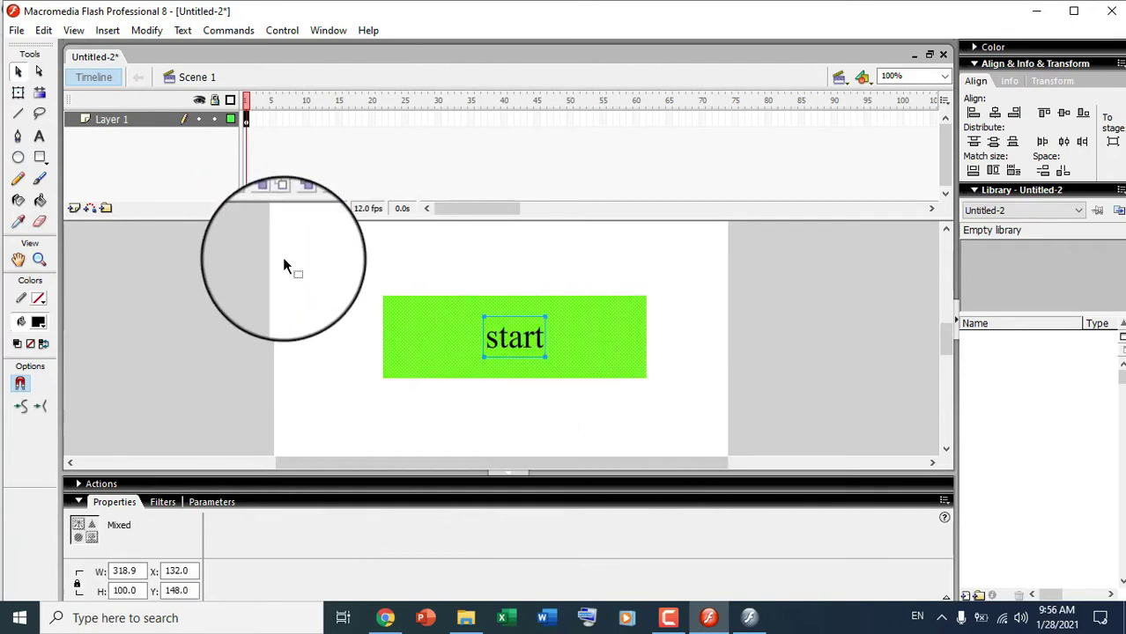
pyautogui.moveTo(282, 257); pyautogui.dragTo(662, 392)
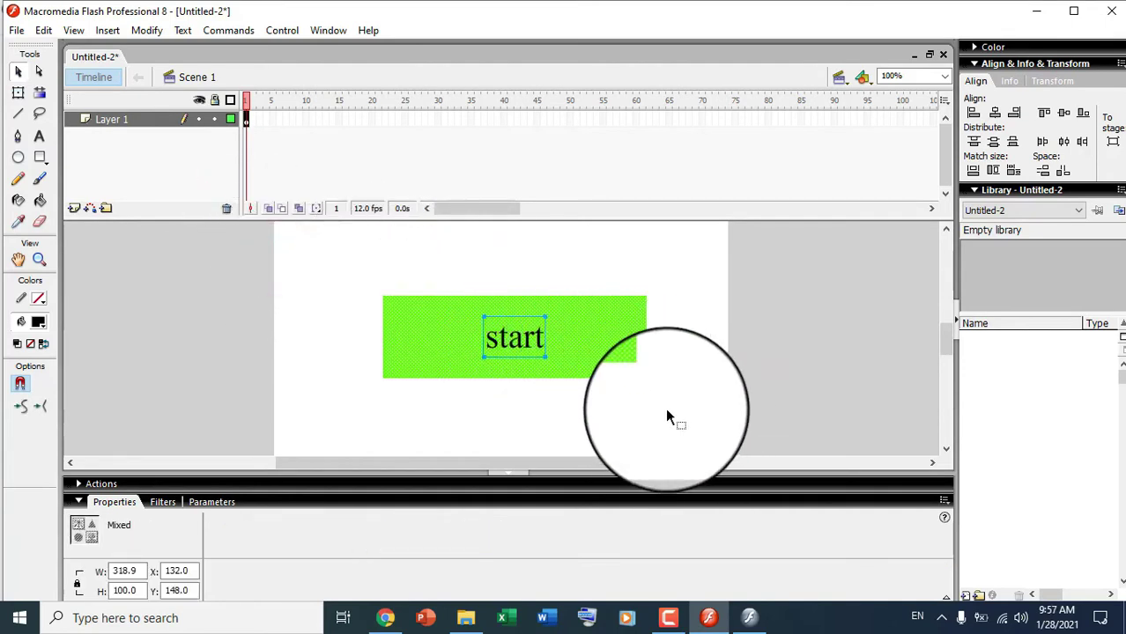
pyautogui.rightClick(419, 330)
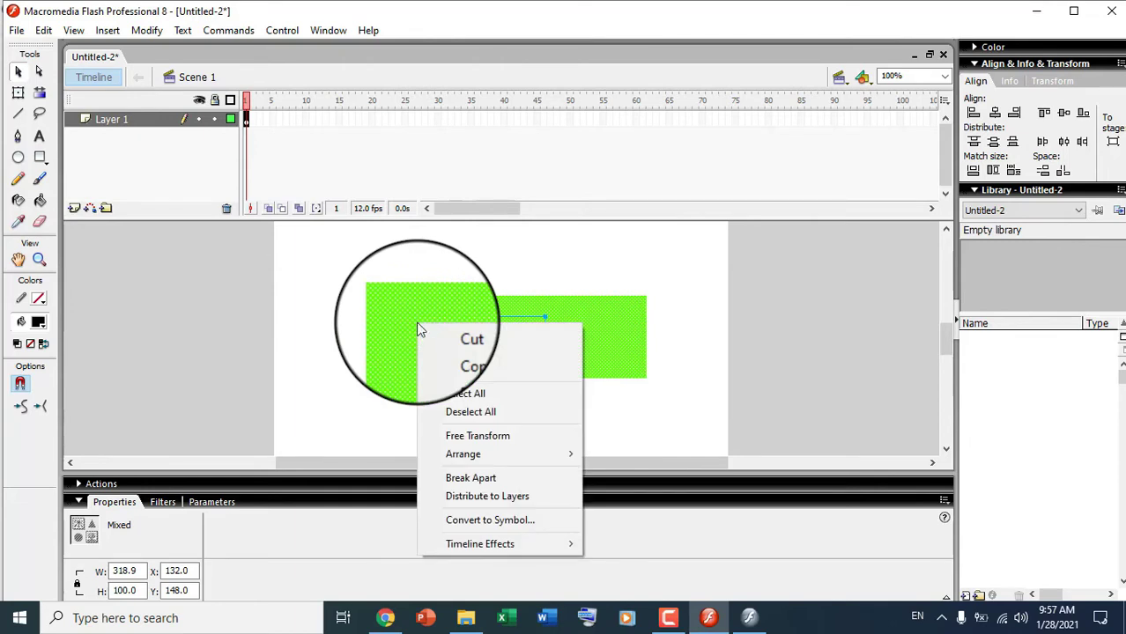
pyautogui.click(487, 521)
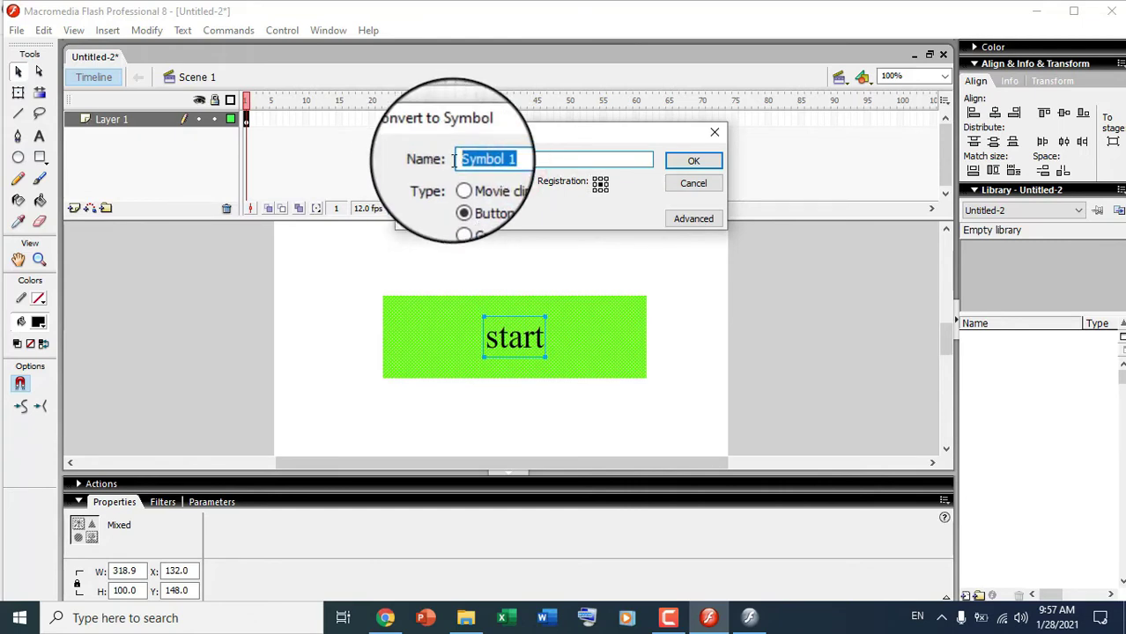
pyautogui.click(693, 161)
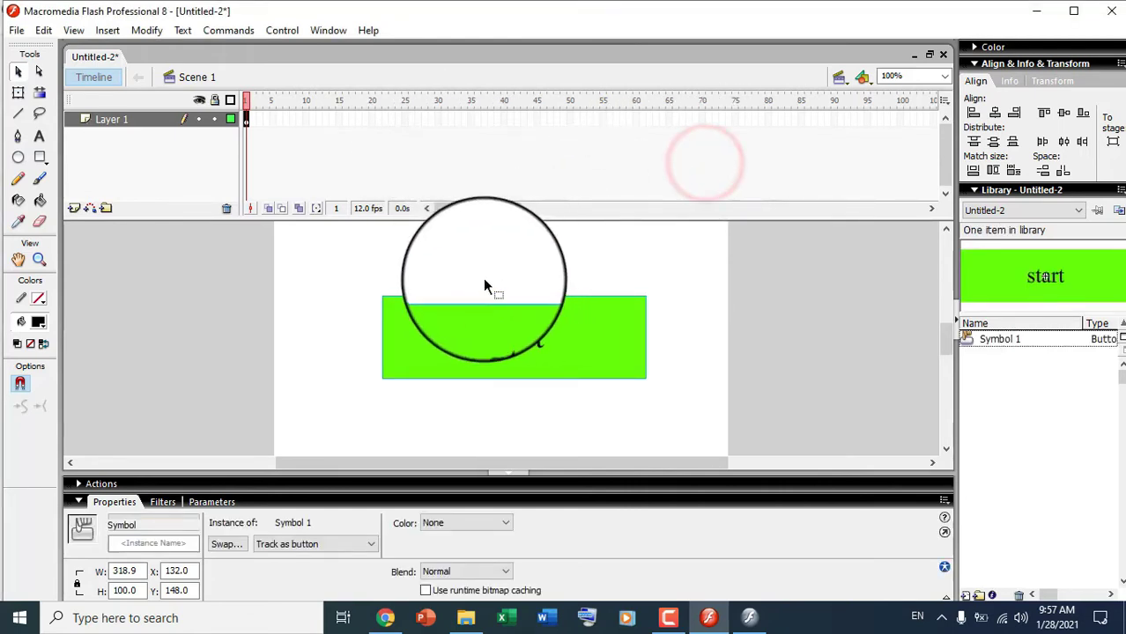
pyautogui.click(466, 255)
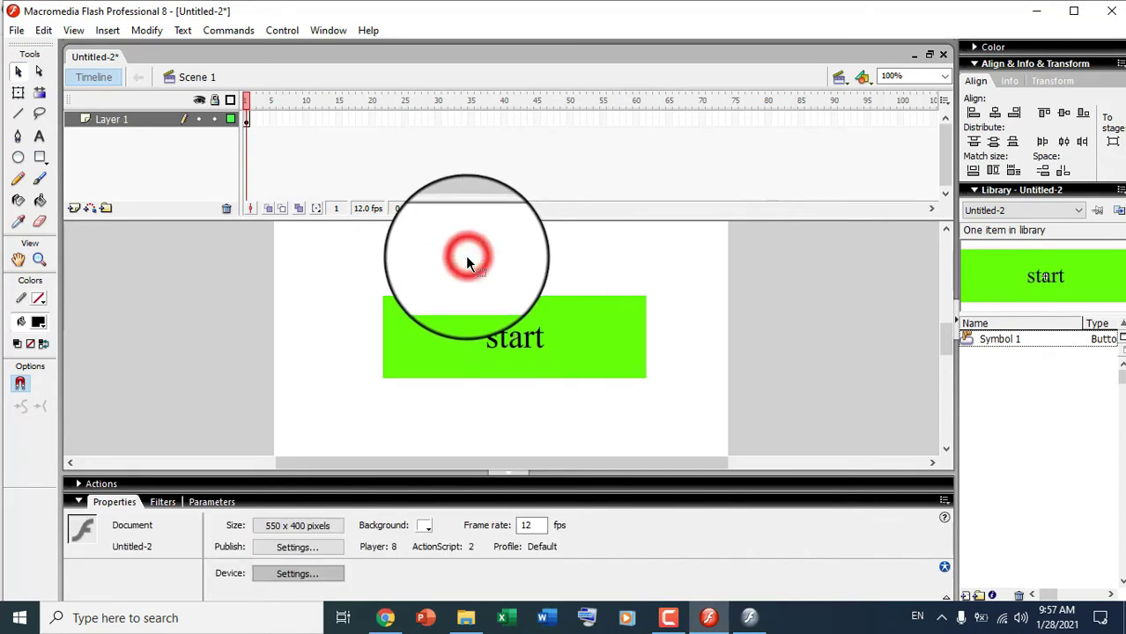
# - Open the start button symbol for editing and insert a keyframe in its Over state
pyautogui.click(451, 351)
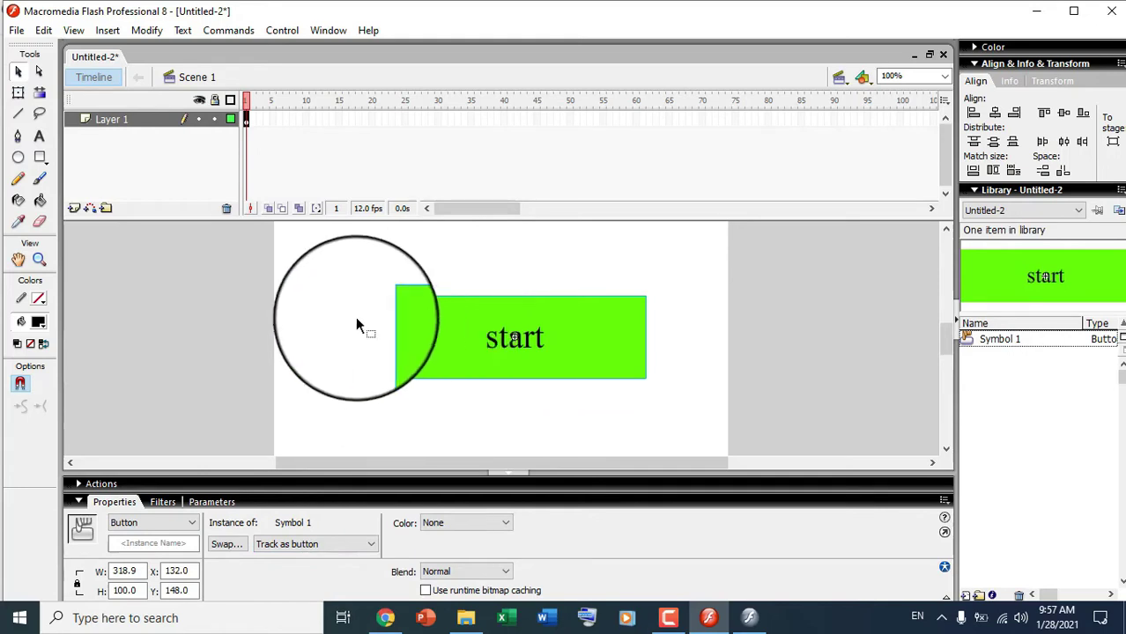
pyautogui.doubleClick(577, 333)
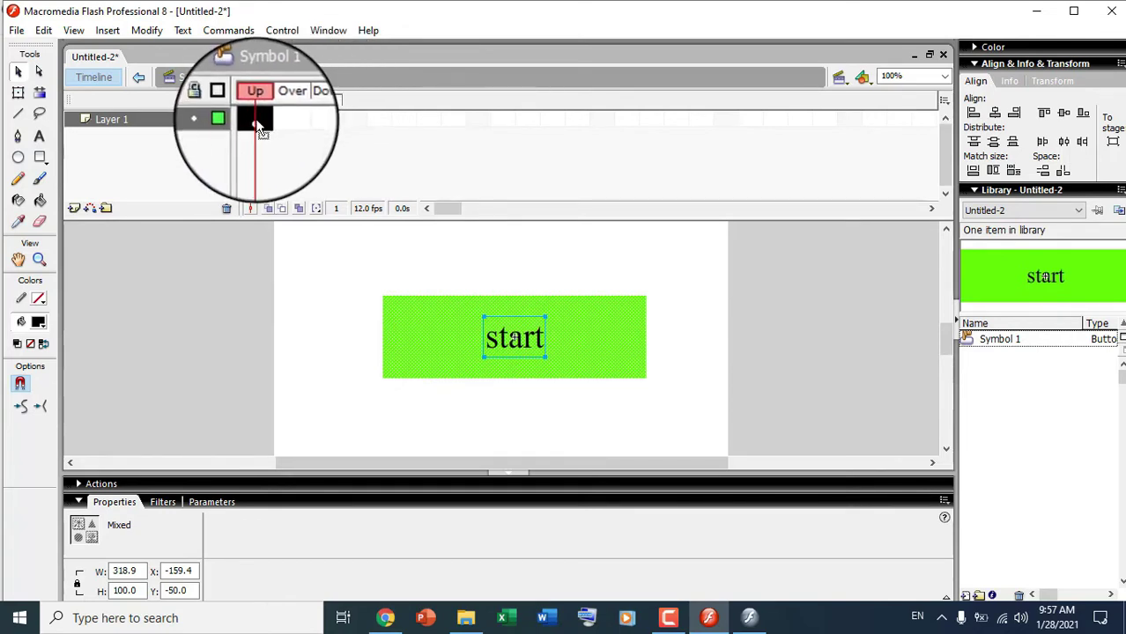
pyautogui.click(284, 126)
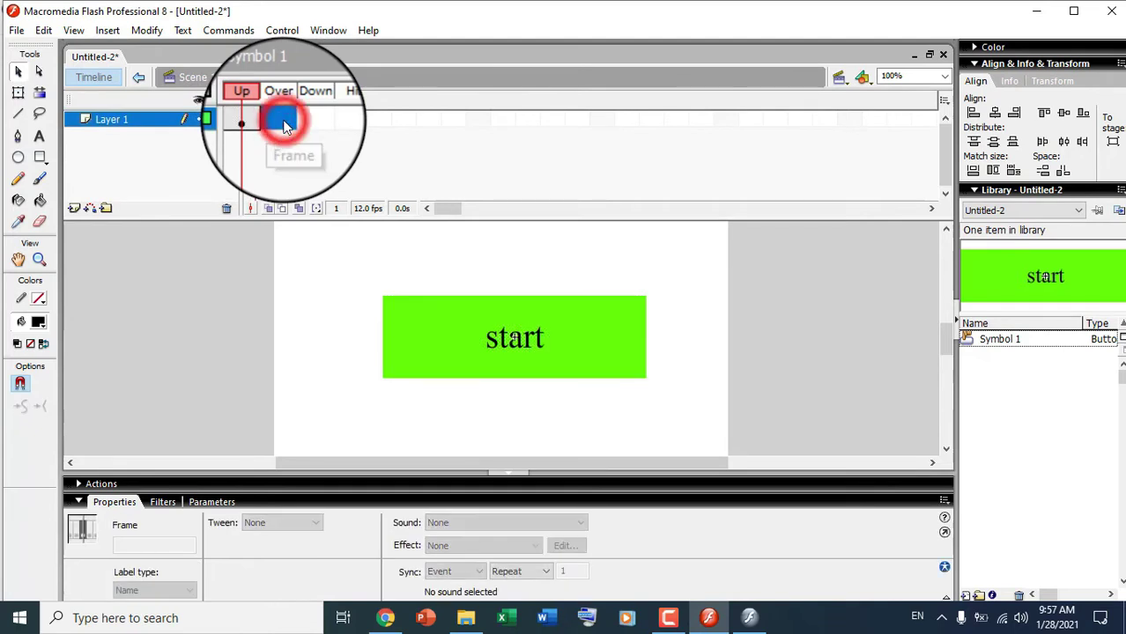
pyautogui.rightClick(284, 126)
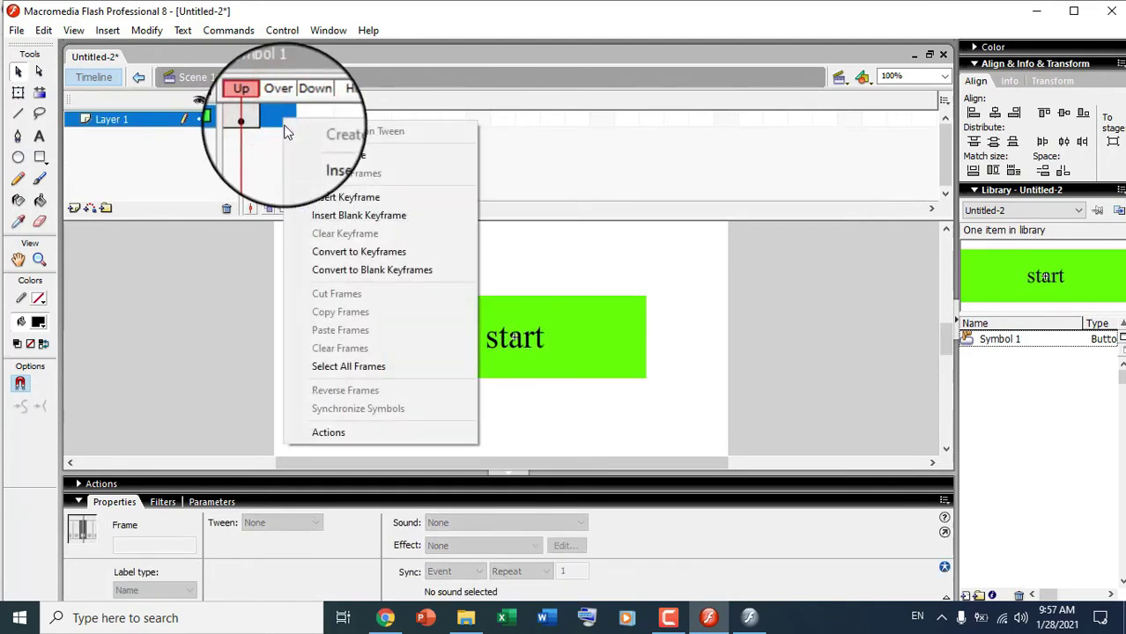
pyautogui.click(307, 194)
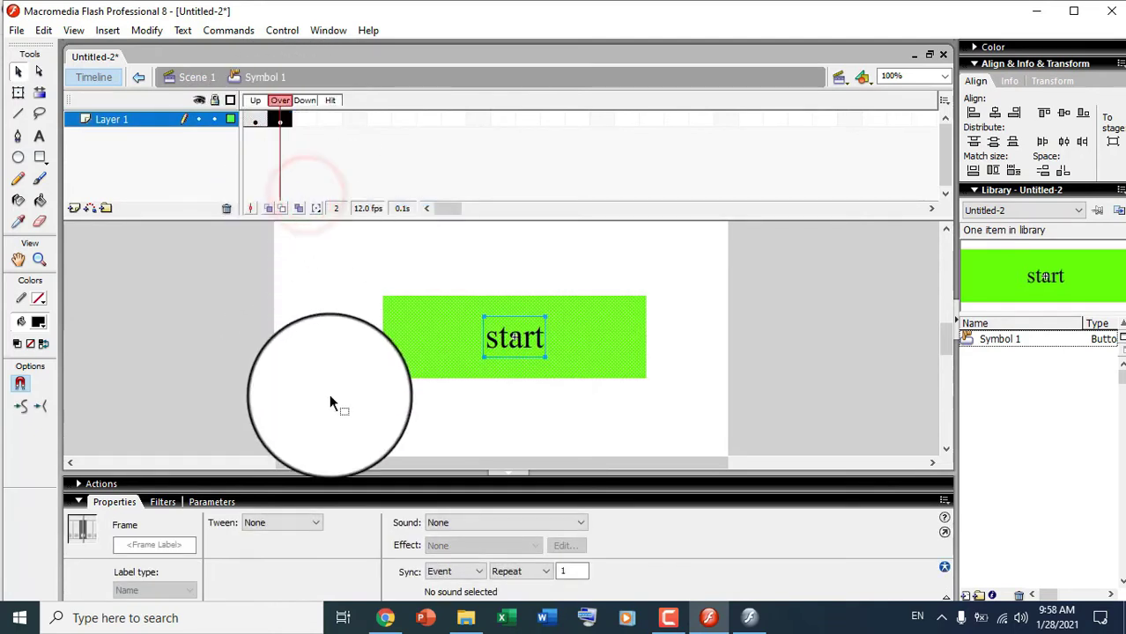
# - Fill the rectangle in the Over state with yellow (#FFFF00) and compare it with the Up state
pyautogui.click(328, 395)
pyautogui.click(299, 338)
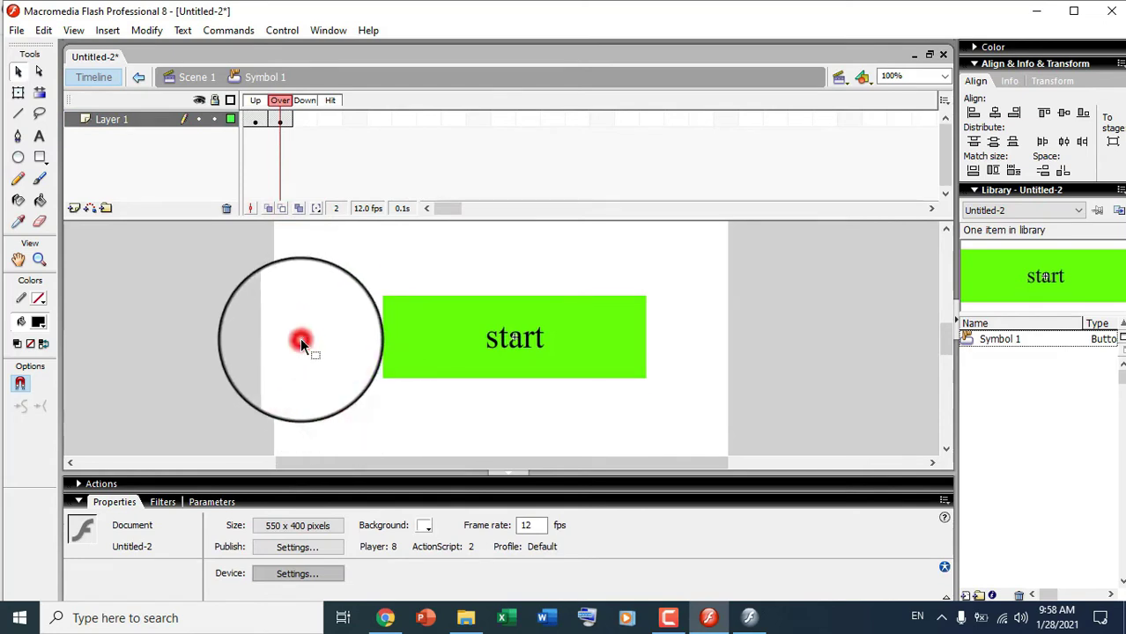
pyautogui.click(435, 343)
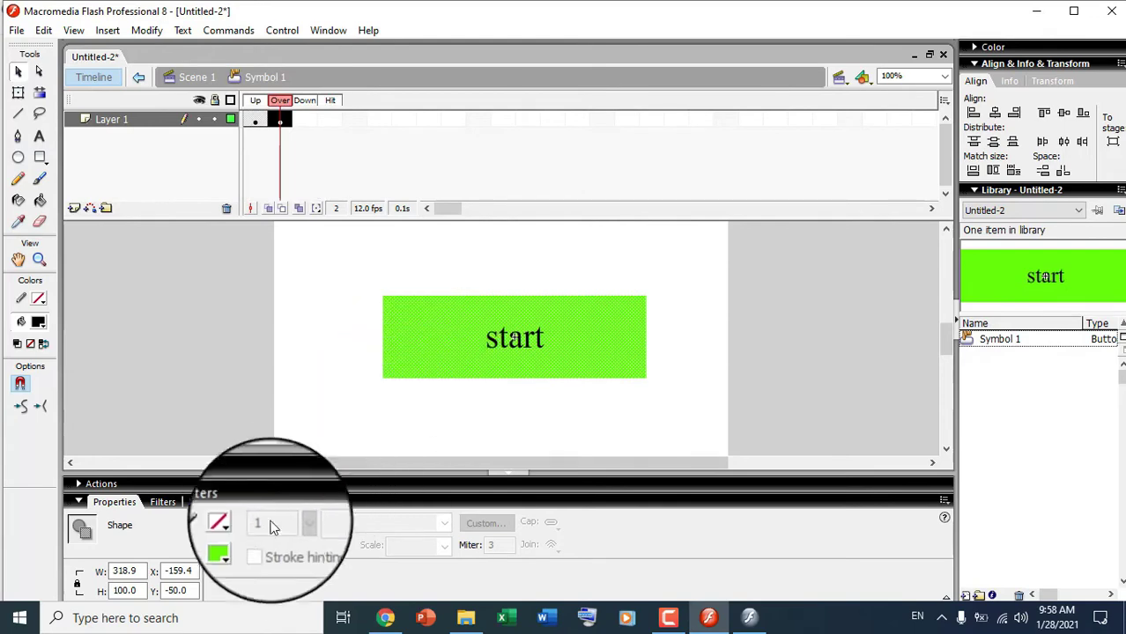
pyautogui.click(219, 555)
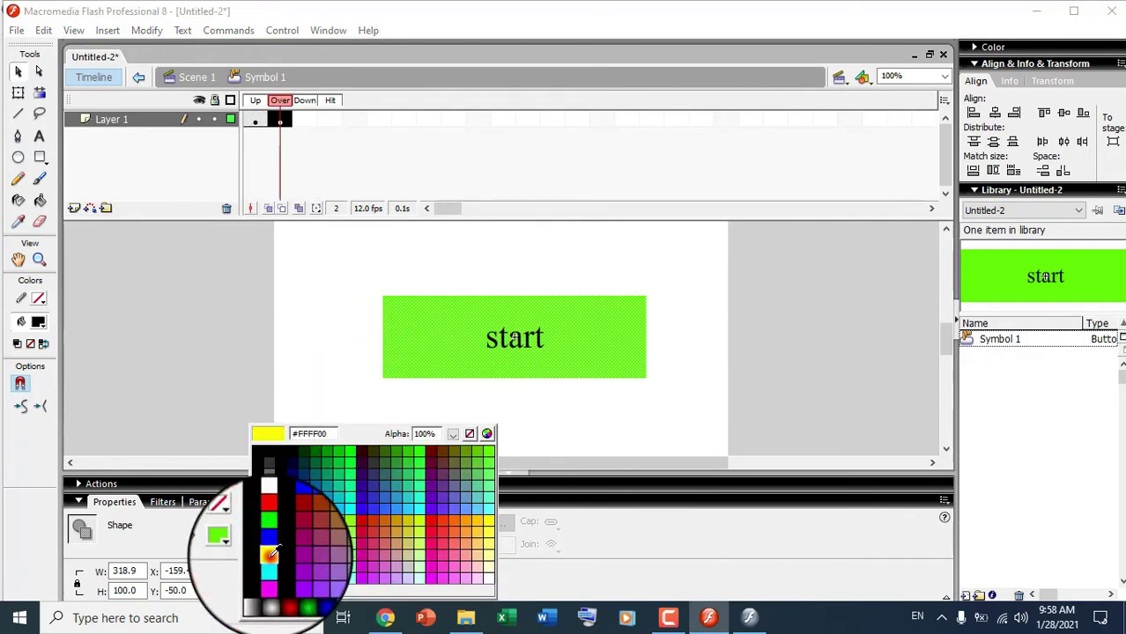
pyautogui.click(270, 553)
pyautogui.click(256, 120)
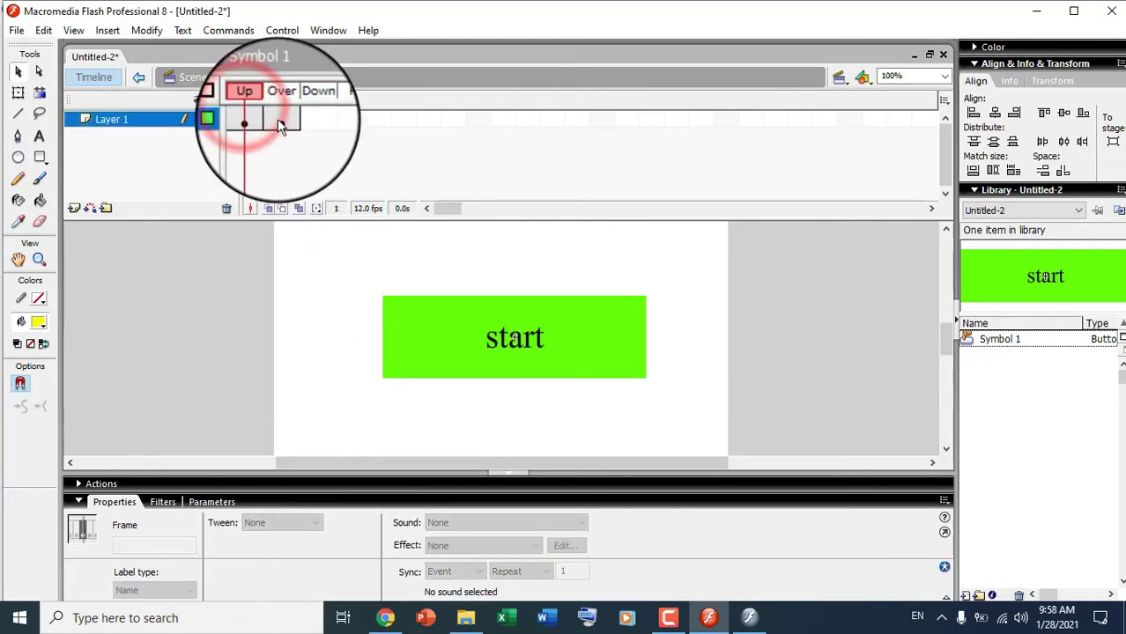
pyautogui.click(279, 123)
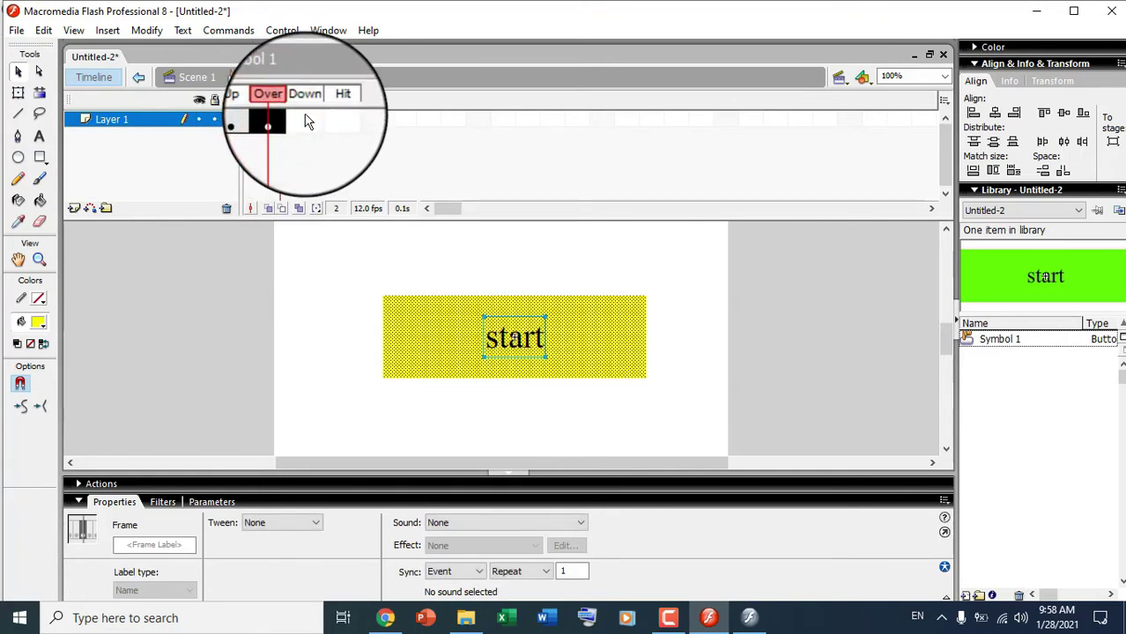
# - Insert a keyframe in the button's Down state and fill its rectangle with red (#FF0000)
pyautogui.click(306, 119)
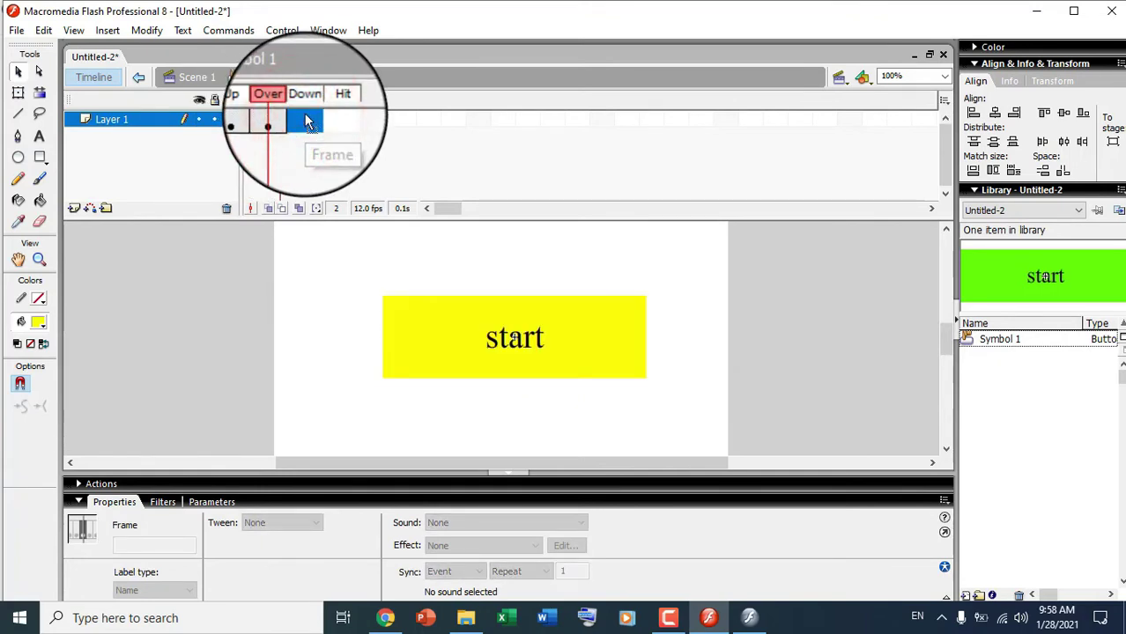
pyautogui.rightClick(306, 120)
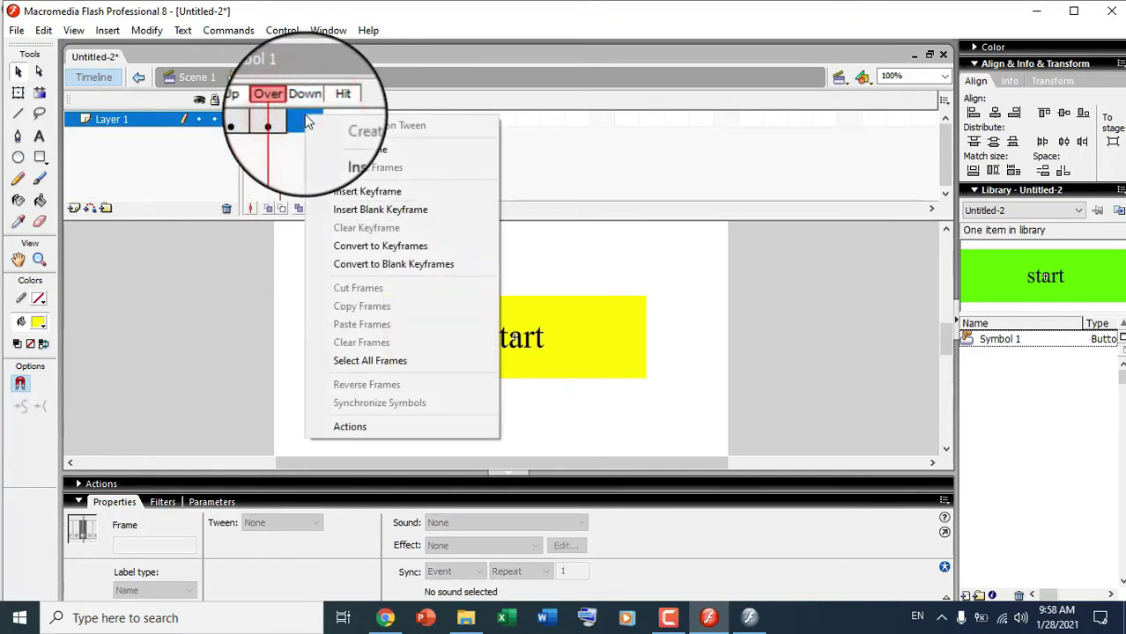
pyautogui.click(338, 197)
pyautogui.click(339, 428)
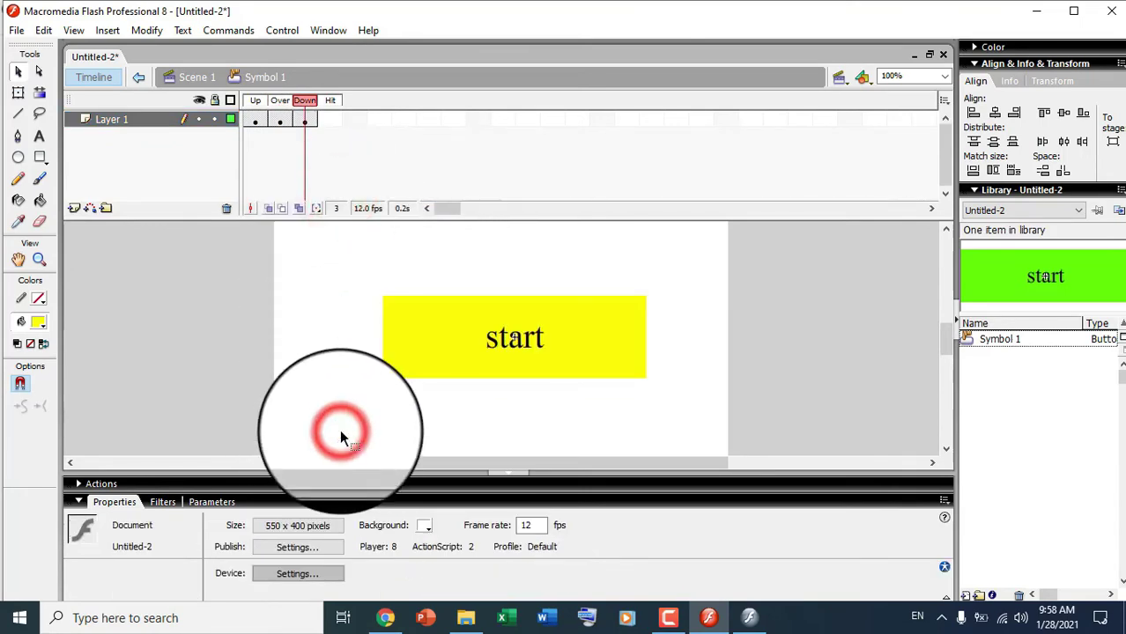
pyautogui.click(442, 359)
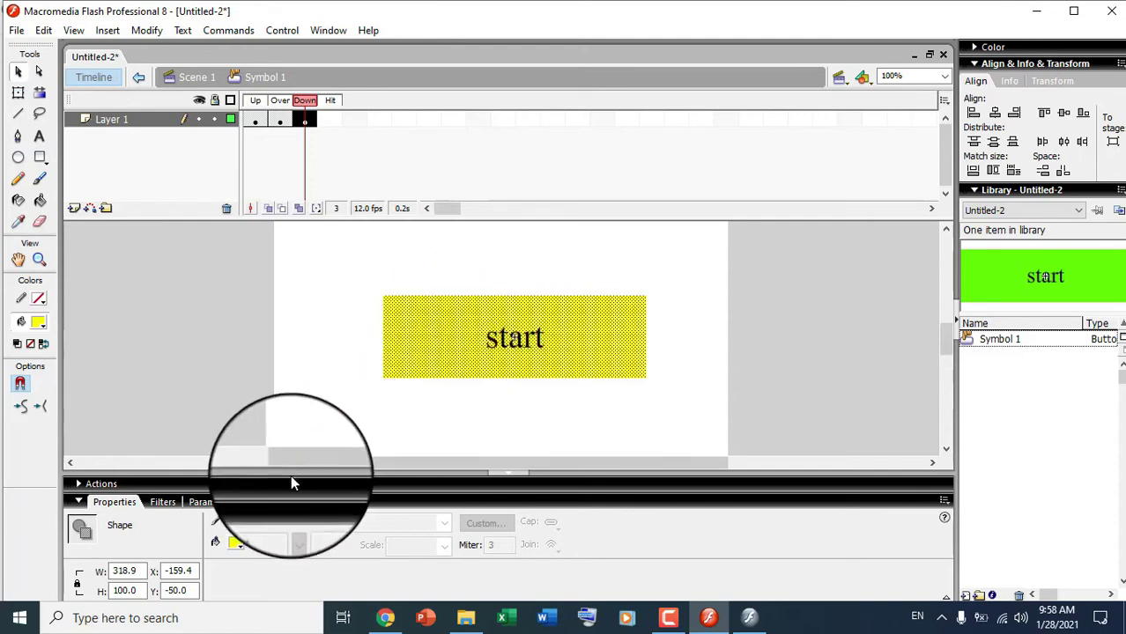
pyautogui.click(236, 542)
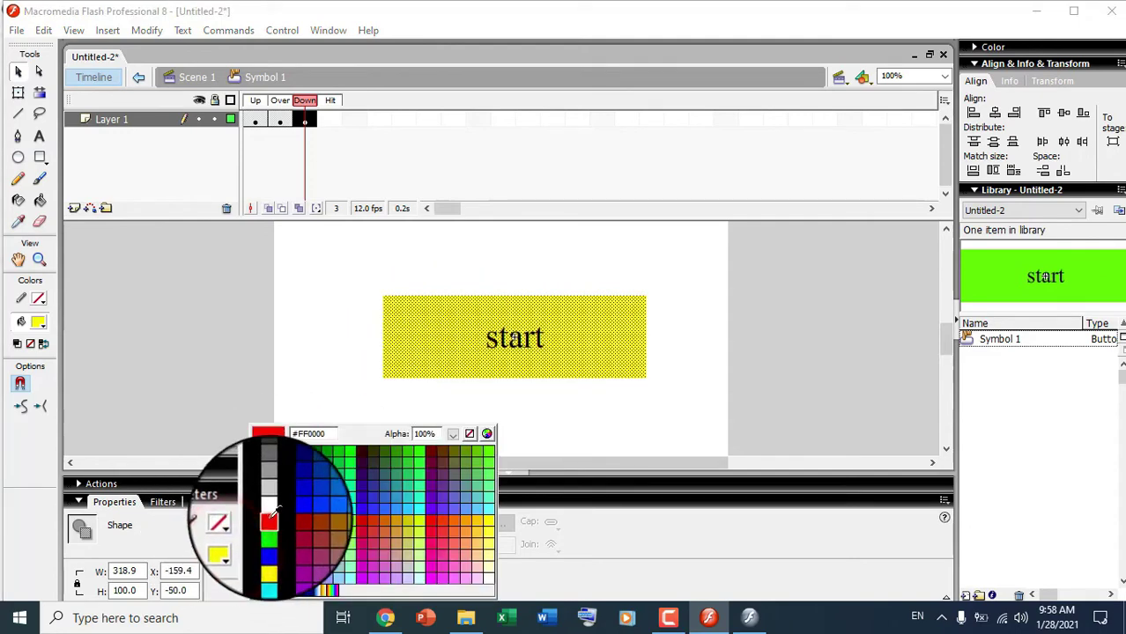
pyautogui.click(269, 520)
# - Review the button's Up, Over and Down states one after another
pyautogui.click(255, 121)
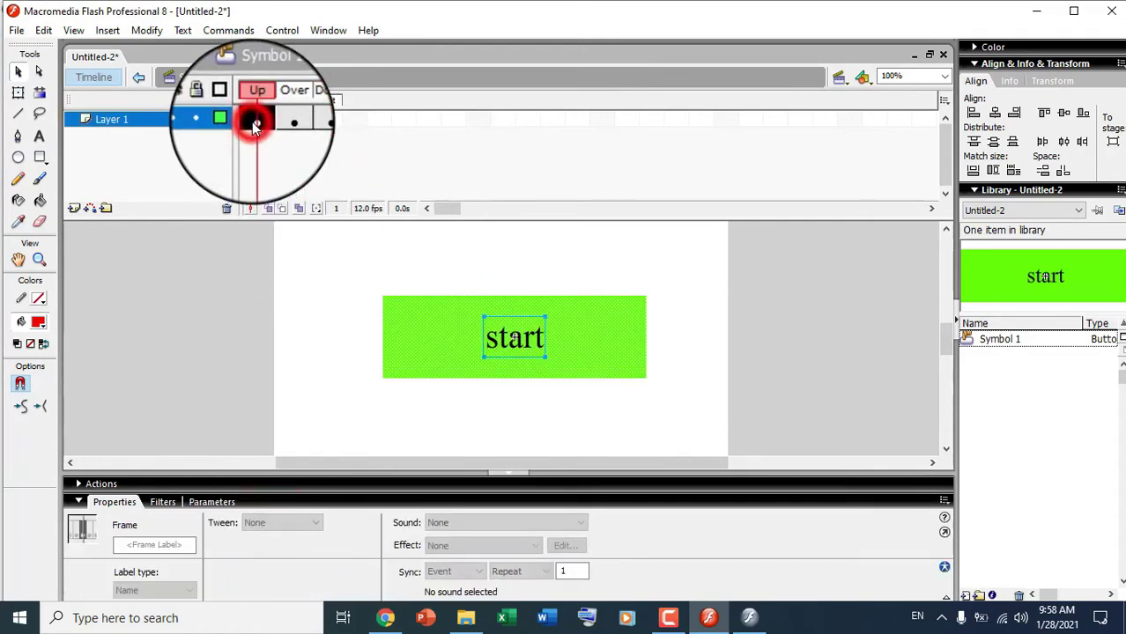
pyautogui.click(278, 103)
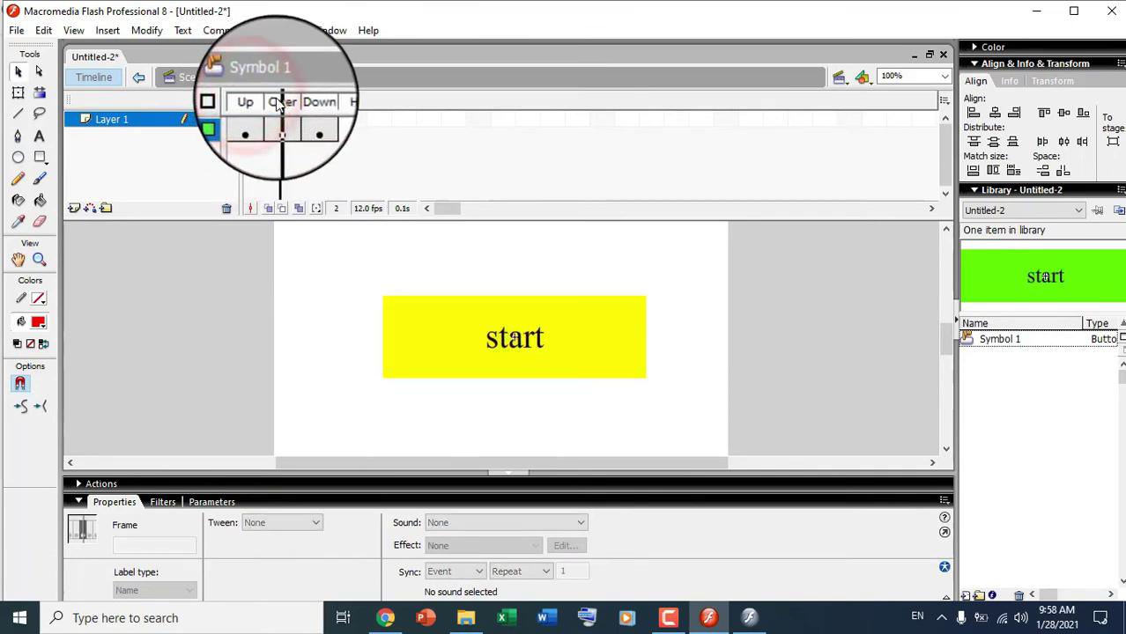
pyautogui.click(307, 104)
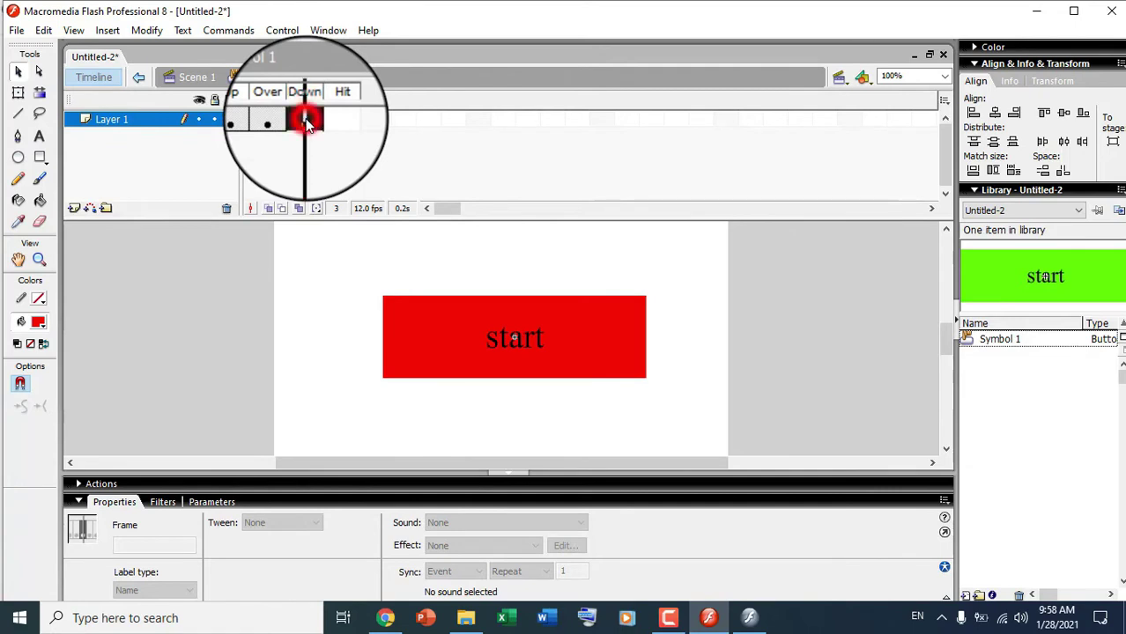
pyautogui.click(305, 122)
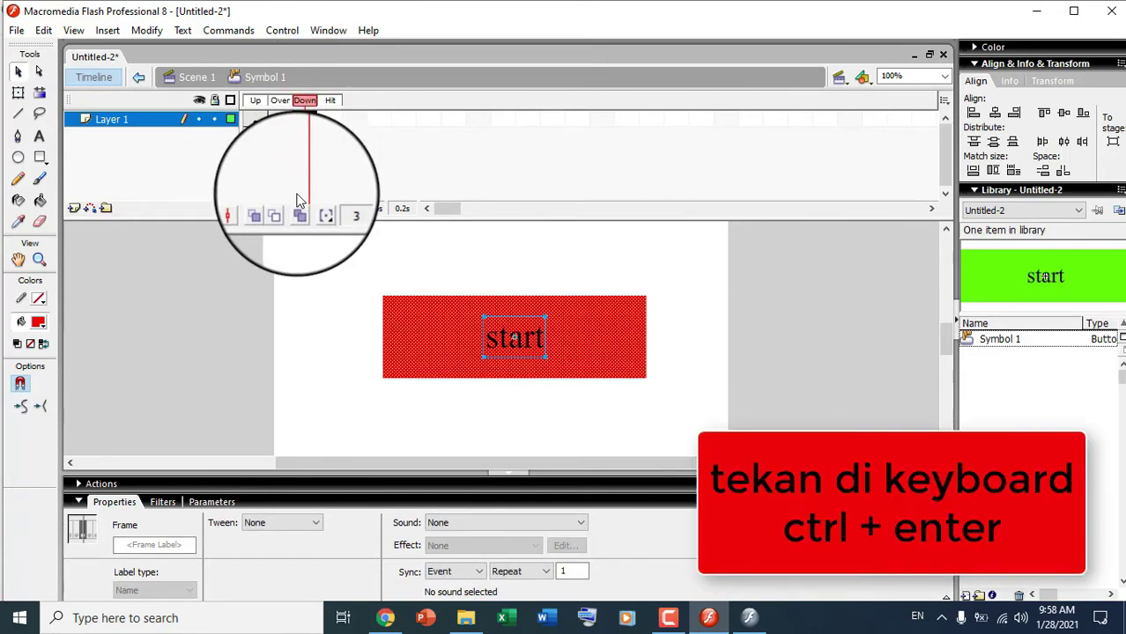
# - Test the movie, try the start button's reaction to the pointer, and close the preview
pyautogui.hotkey('ctrl', 'Return')
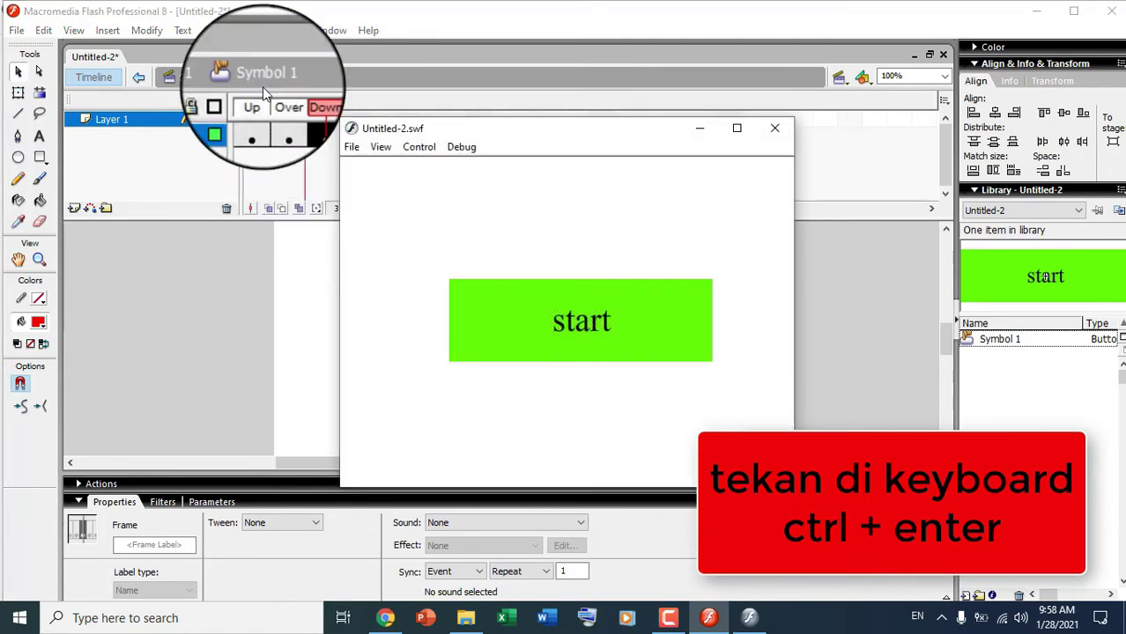
pyautogui.click(522, 315)
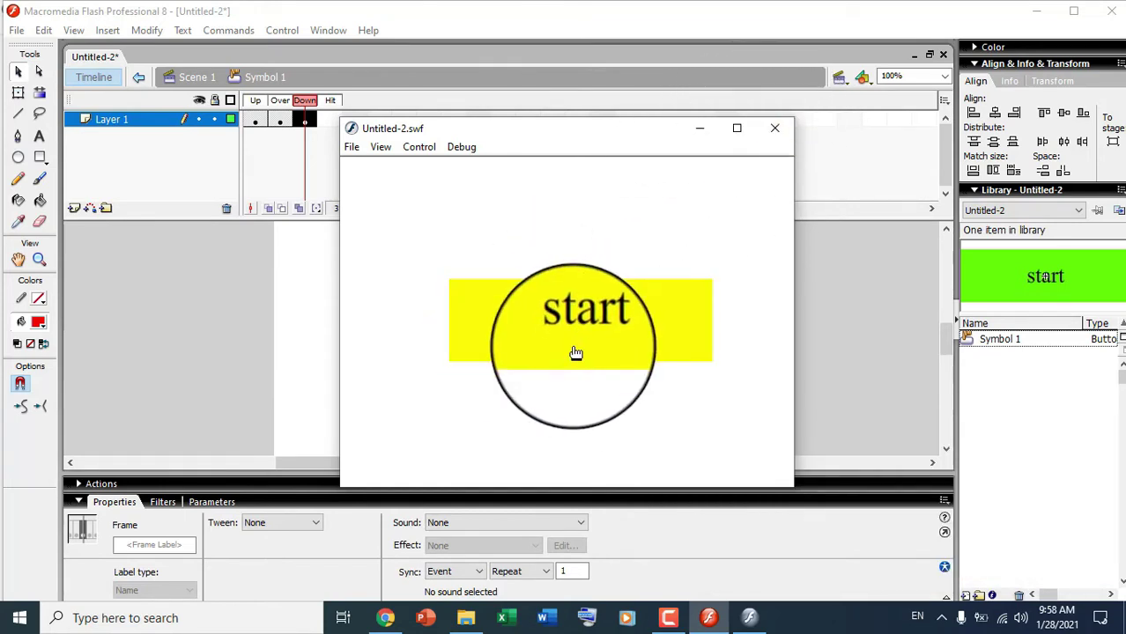
pyautogui.click(774, 127)
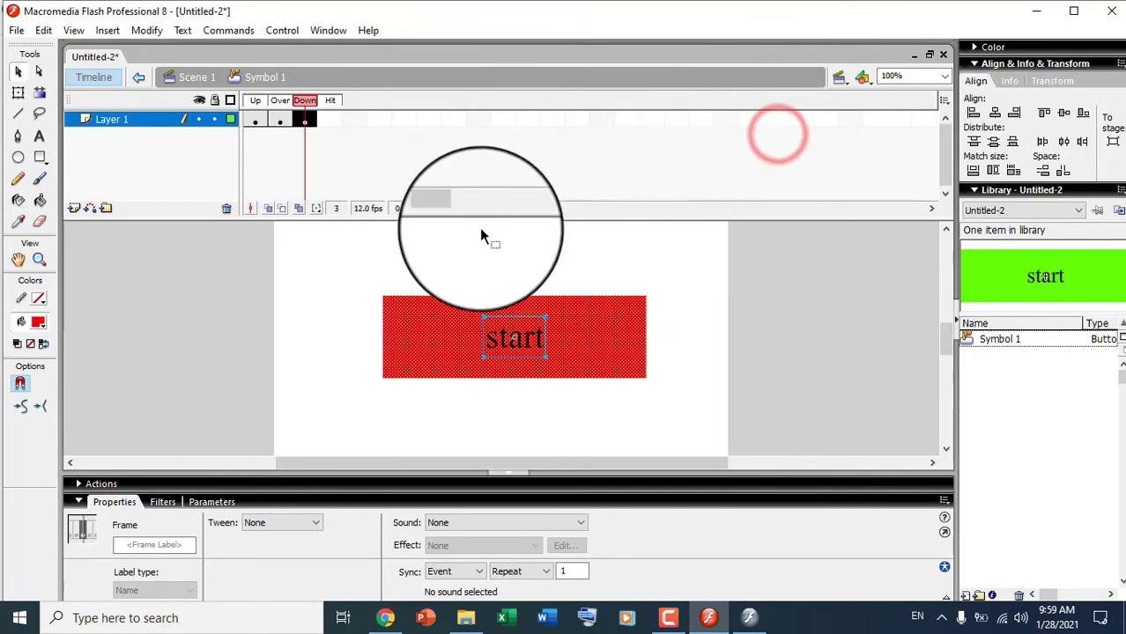
pyautogui.click(306, 120)
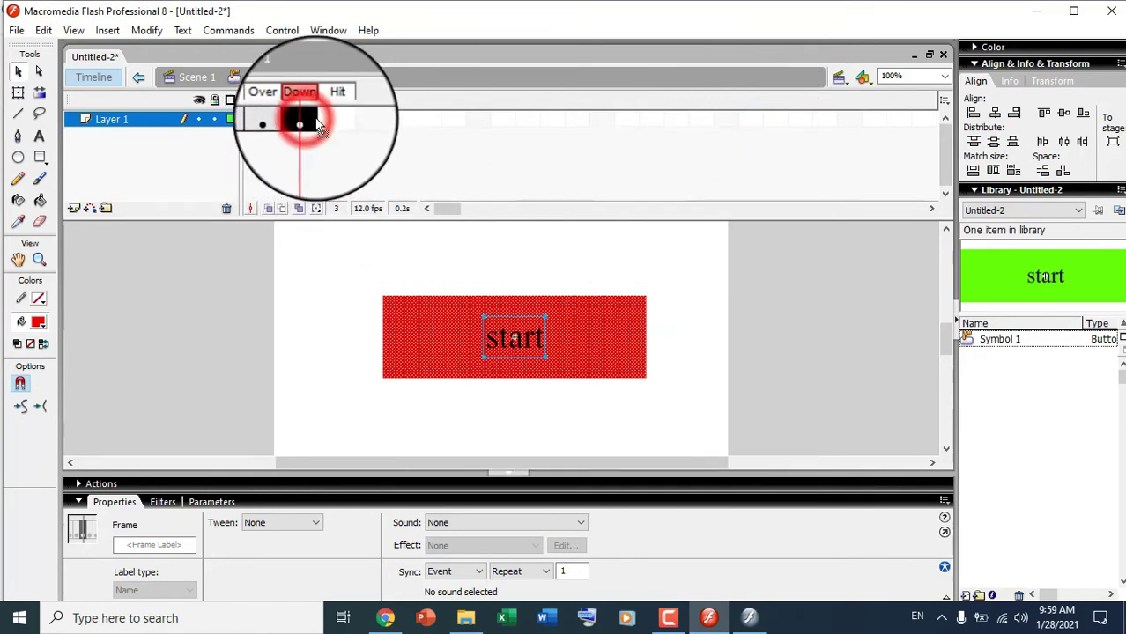
pyautogui.click(320, 120)
pyautogui.click(307, 120)
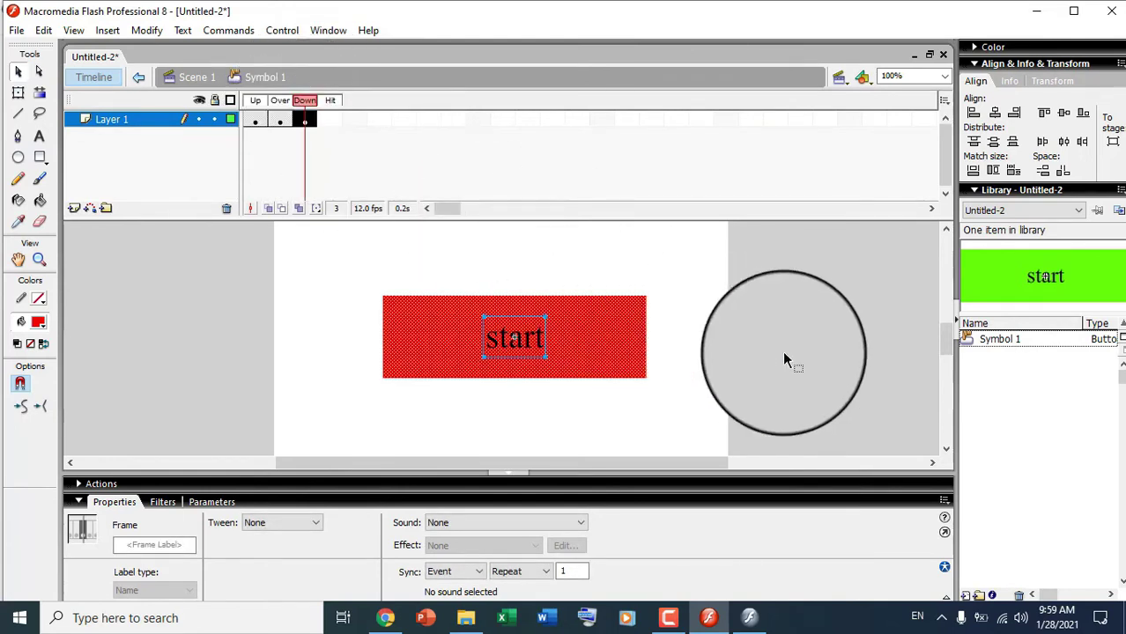
pyautogui.click(1053, 384)
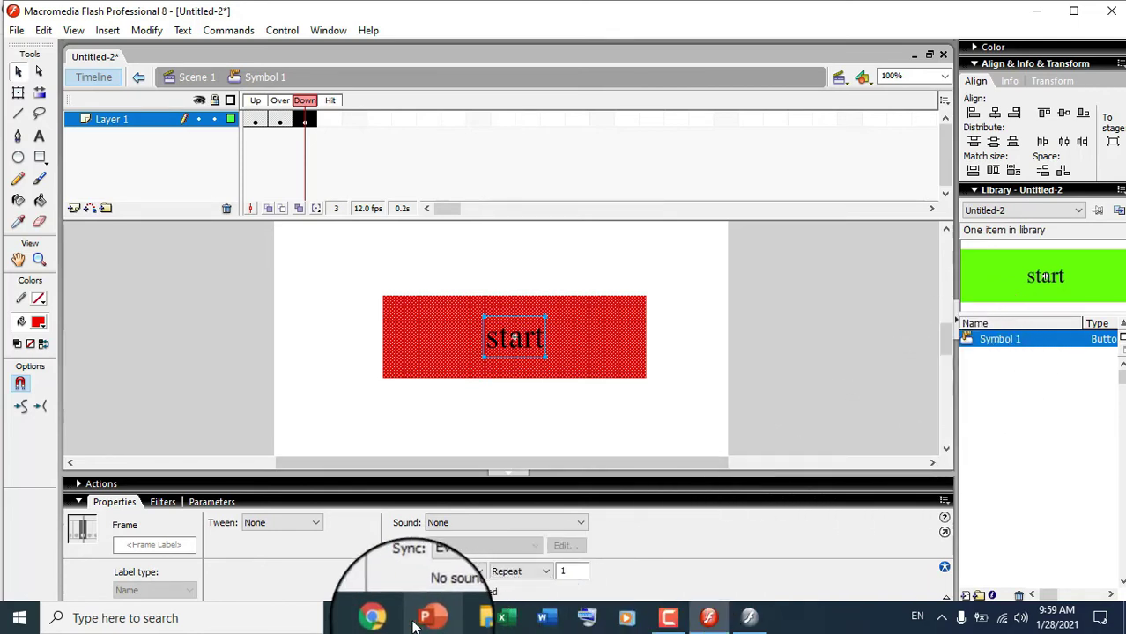
pyautogui.moveTo(375, 616)
pyautogui.click(392, 544)
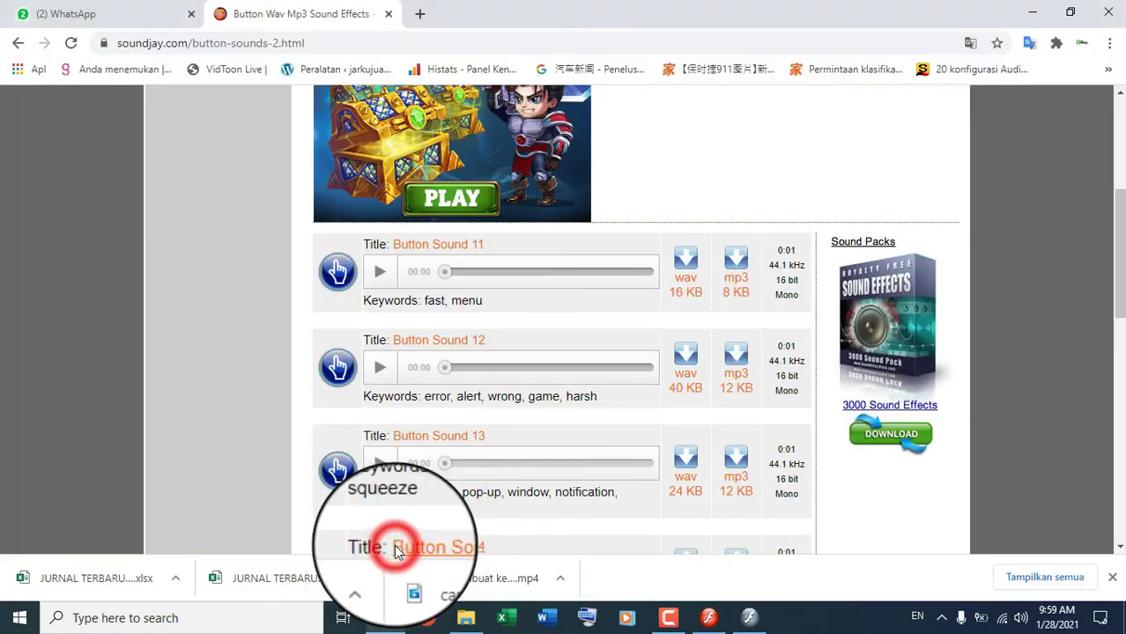
pyautogui.scroll(3, 246, 343)
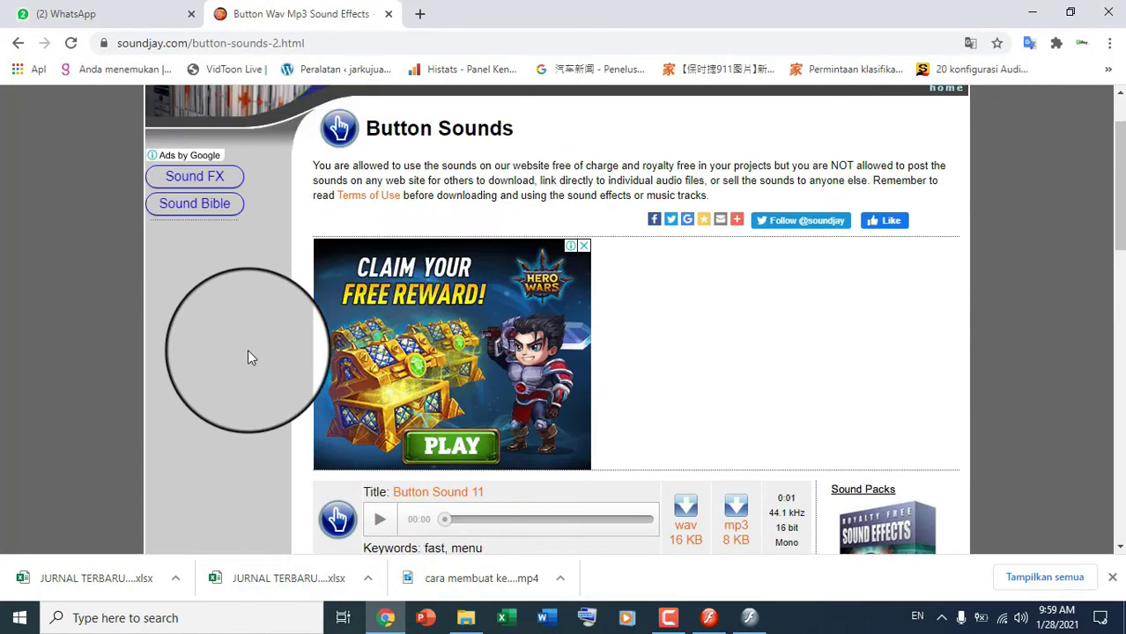
pyautogui.scroll(-1, 176, 290)
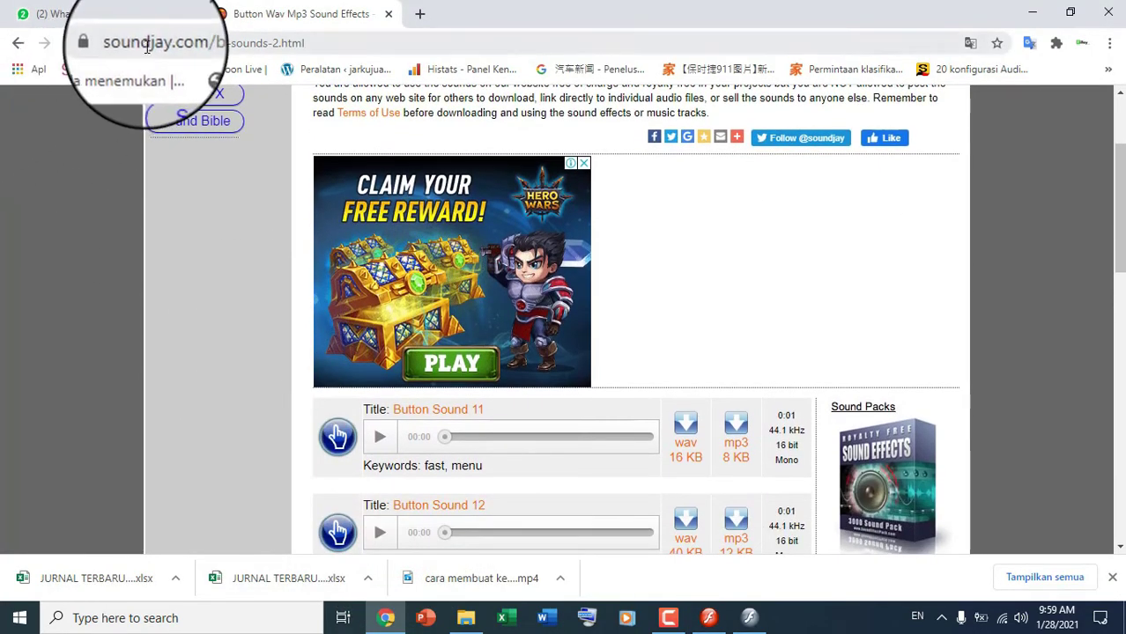
pyautogui.moveTo(106, 43); pyautogui.dragTo(253, 43)
pyautogui.scroll(-2, 251, 333)
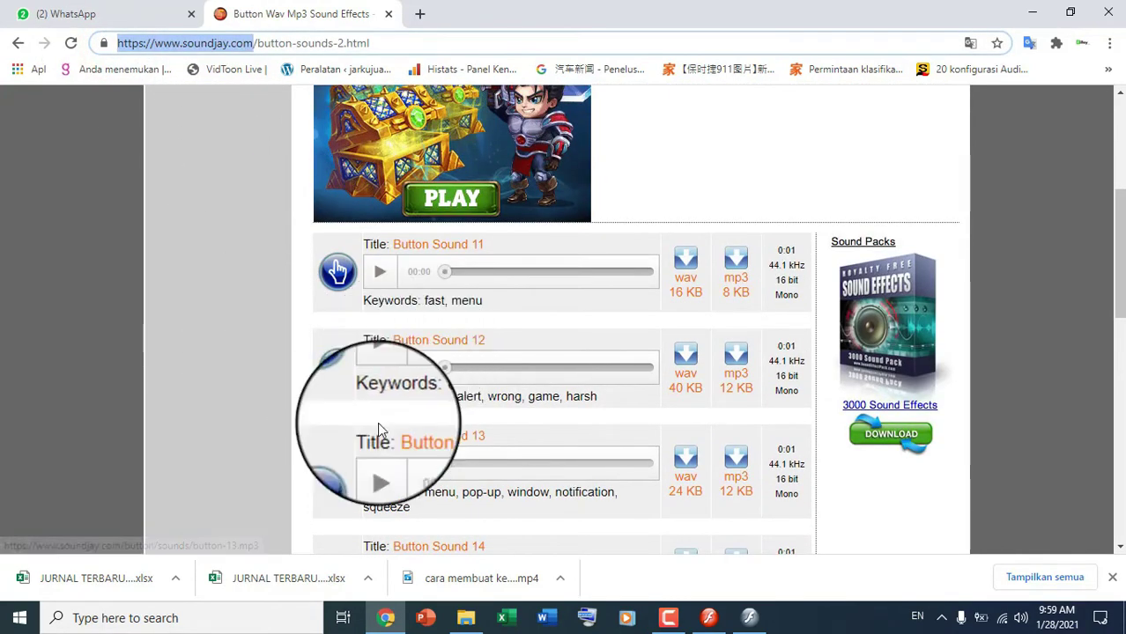
# - Look further through the button sounds and play Button Sound 15 and Button Sound 16 as previews
pyautogui.scroll(-2, 377, 422)
pyautogui.scroll(-2, 381, 445)
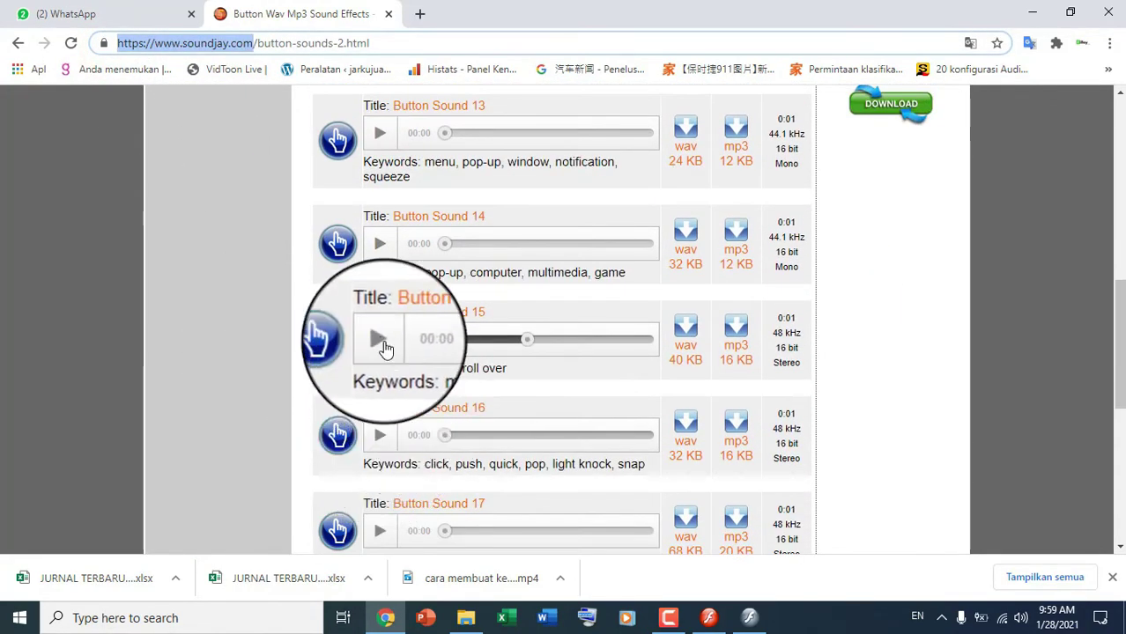
pyautogui.click(380, 438)
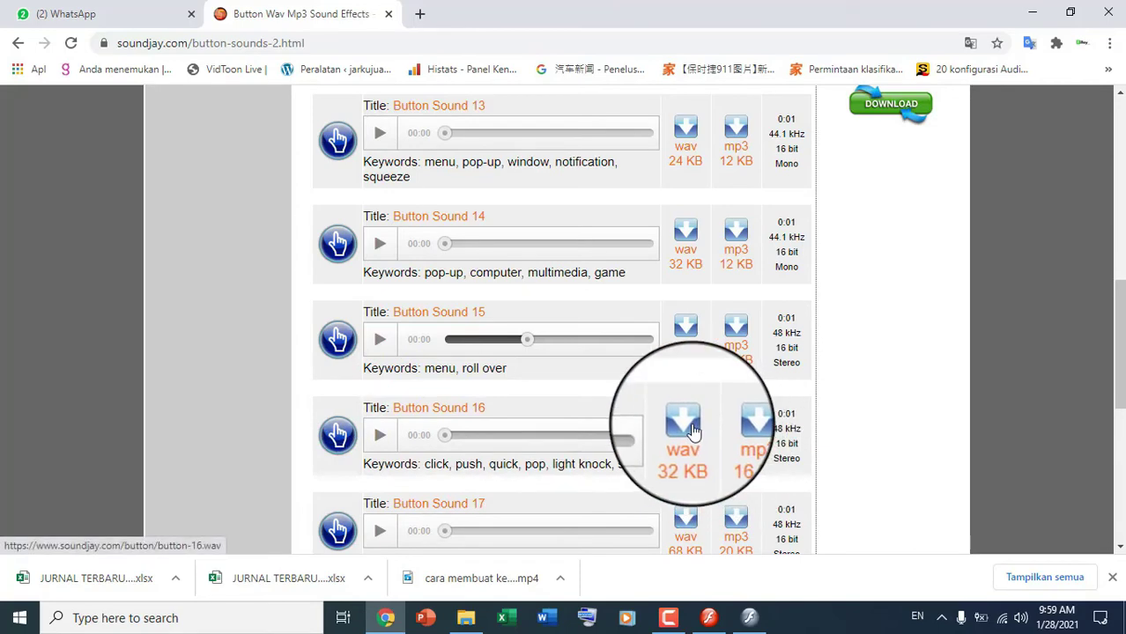
pyautogui.scroll(8, 692, 430)
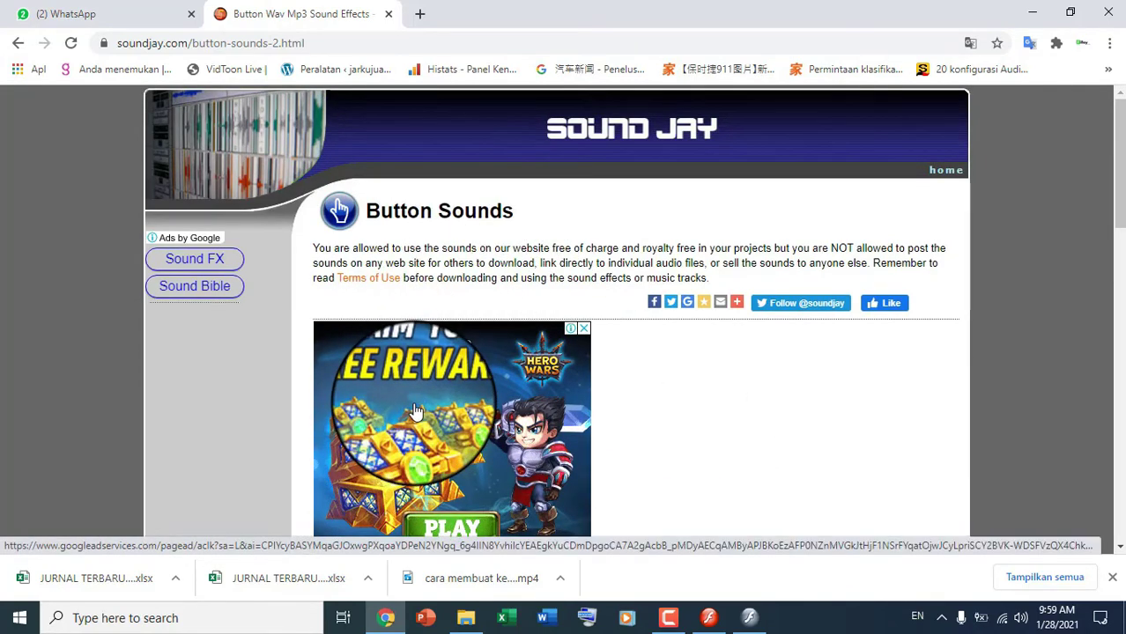
# - Search Google in a new browser tab for "click sound effect" and look through the results
pyautogui.click(419, 15)
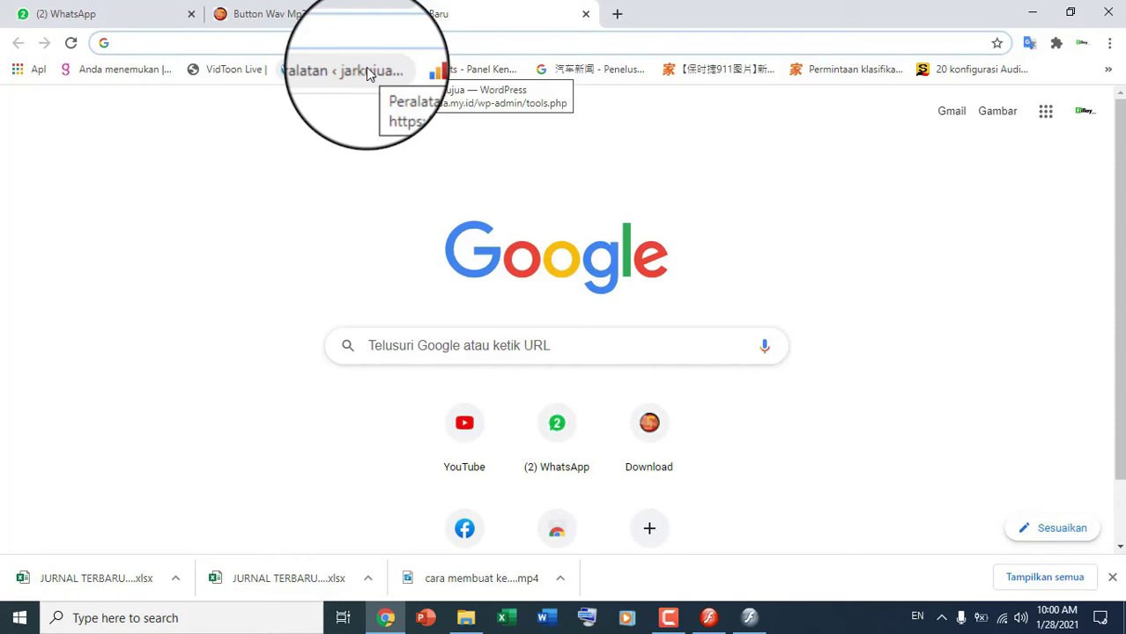
pyautogui.write('click')
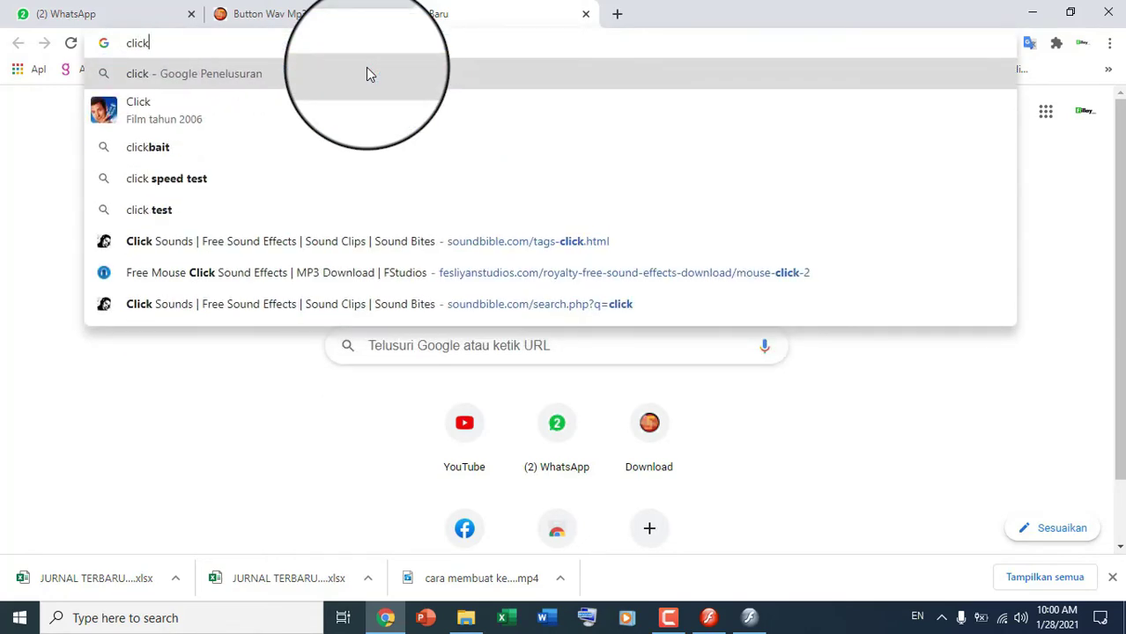
pyautogui.write(' sound')
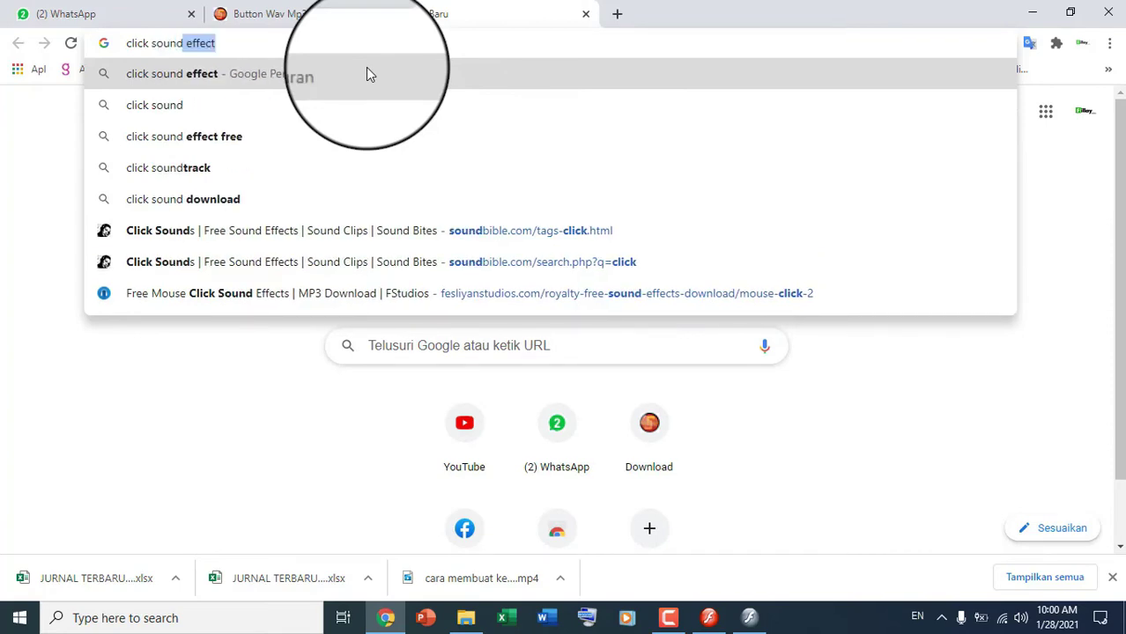
pyautogui.press('Return')
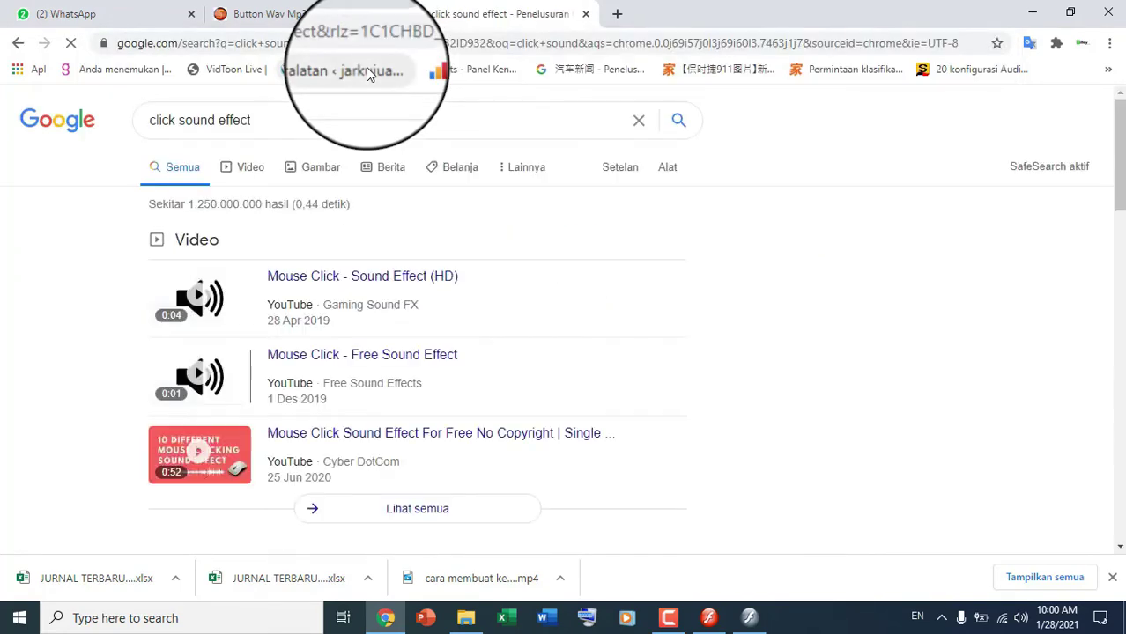
pyautogui.scroll(-4, 151, 458)
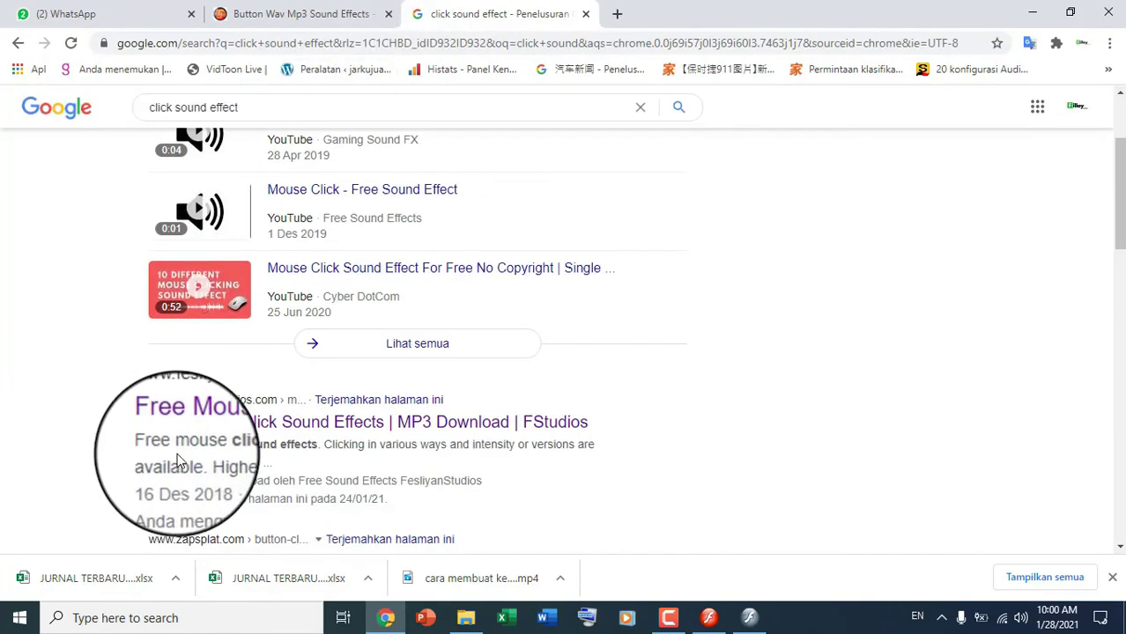
pyautogui.scroll(-1, 176, 461)
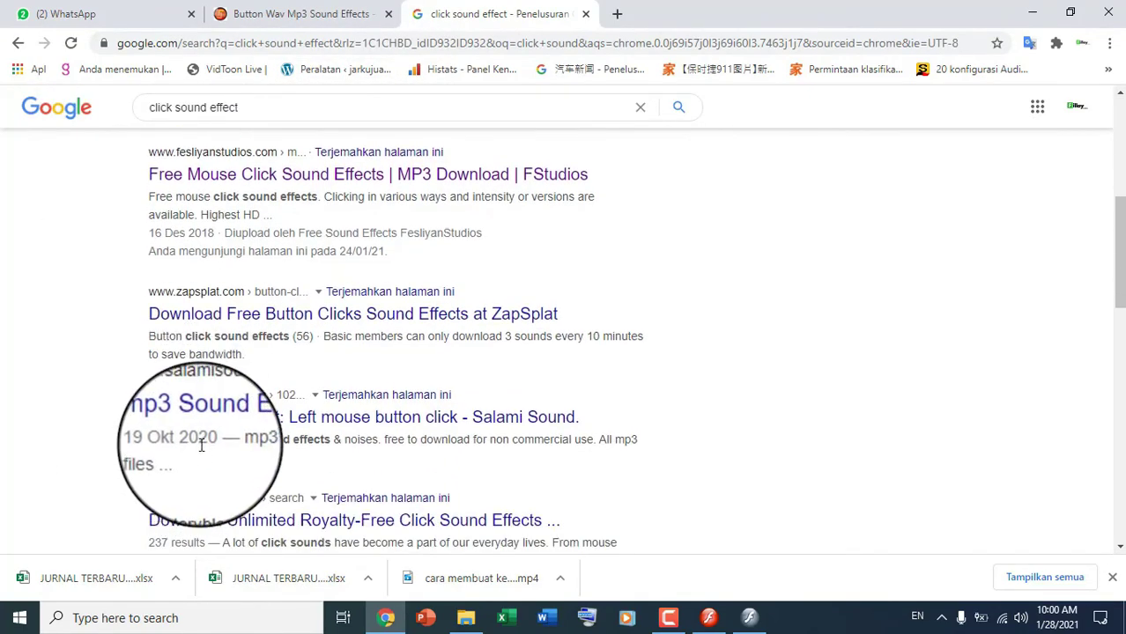
pyautogui.click(243, 419)
pyautogui.scroll(2, 247, 421)
# - Return to the Sound Jay button sounds page, look through its list again and close that page
pyautogui.click(264, 13)
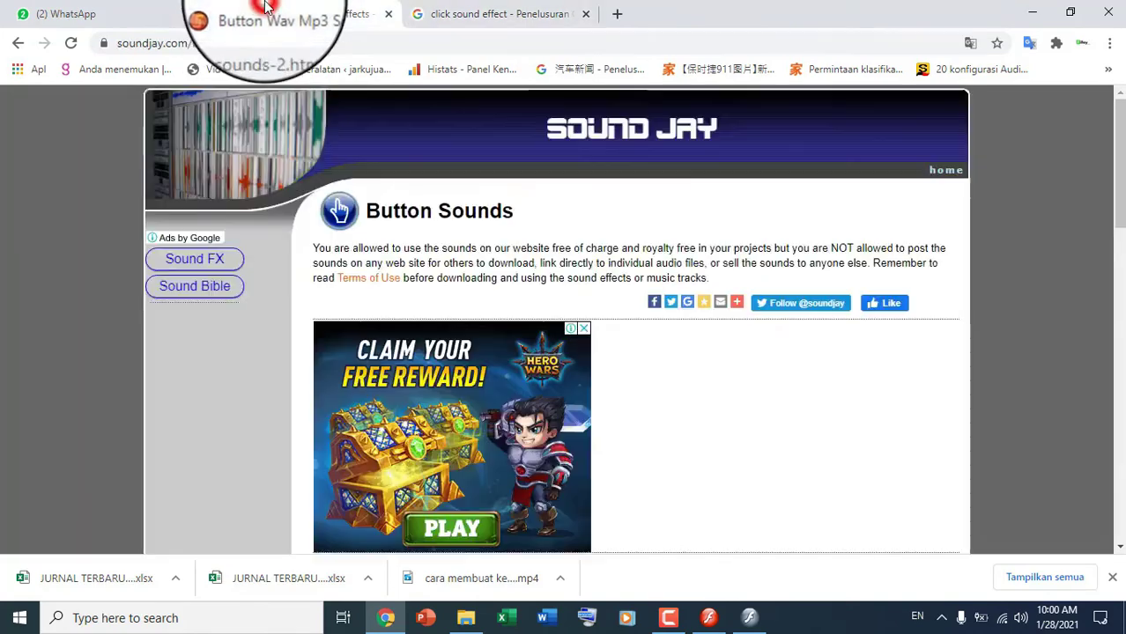
pyautogui.scroll(-4, 296, 397)
pyautogui.scroll(-3, 308, 443)
pyautogui.scroll(3, 308, 443)
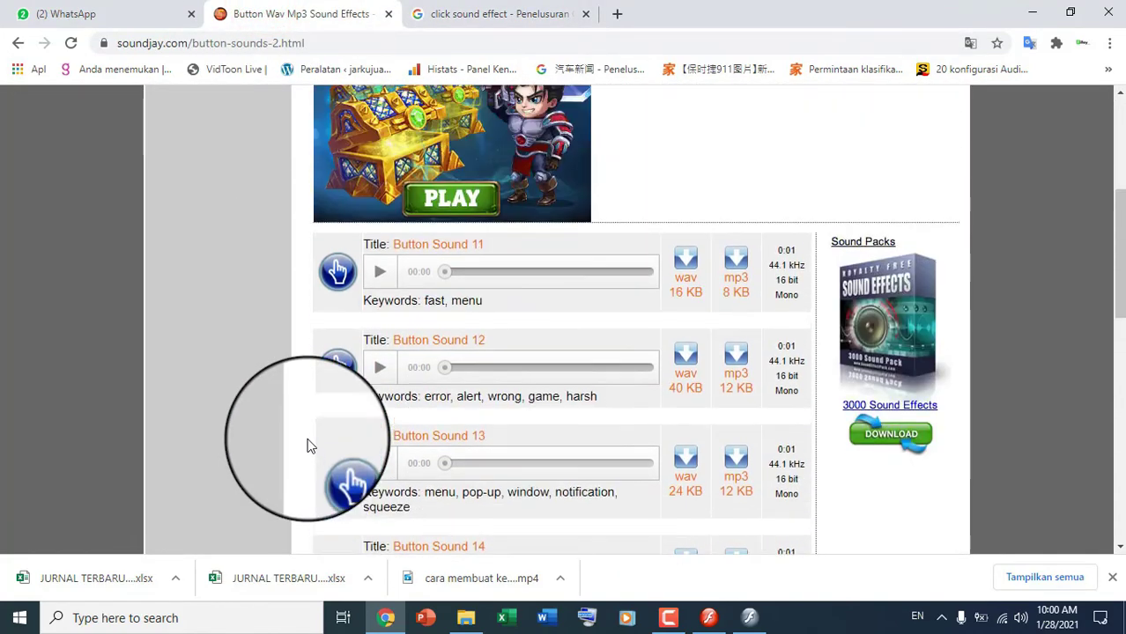
pyautogui.click(389, 14)
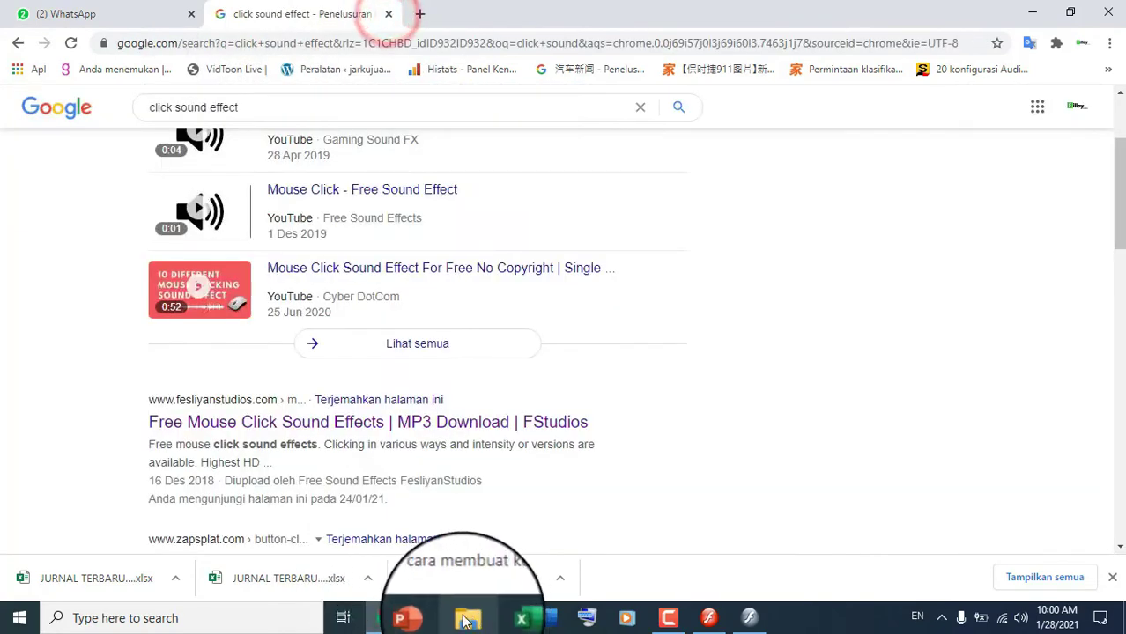
# - Switch to File Explorer, bring button-16.wav from the Downloads folder into the library of the Flash document Untitled-2, and play it there
pyautogui.click(465, 617)
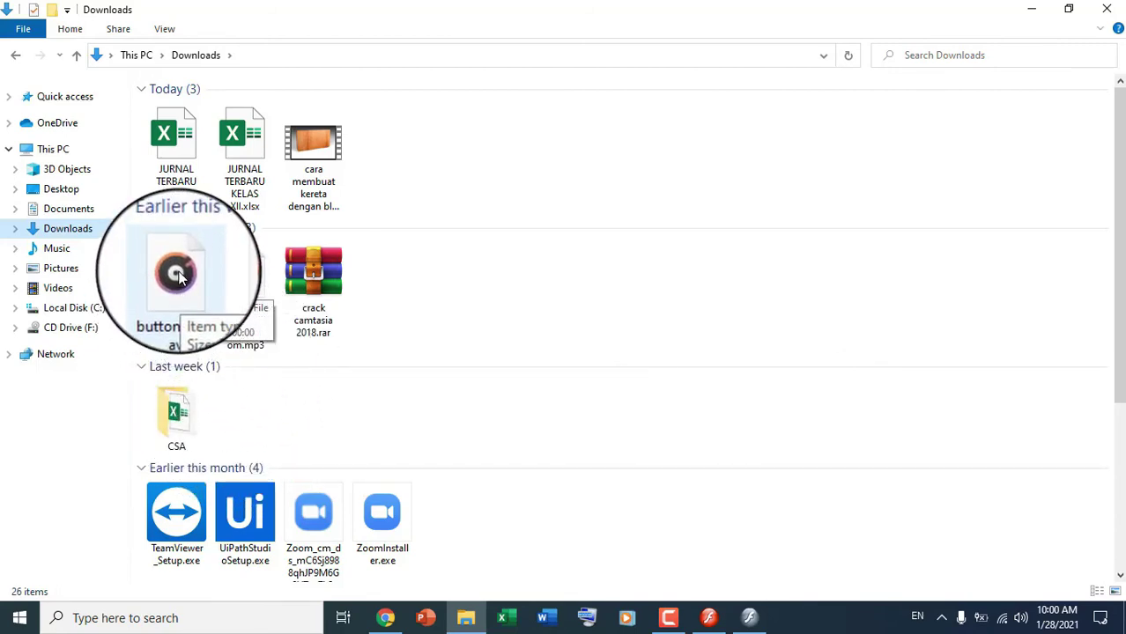
pyautogui.click(179, 276)
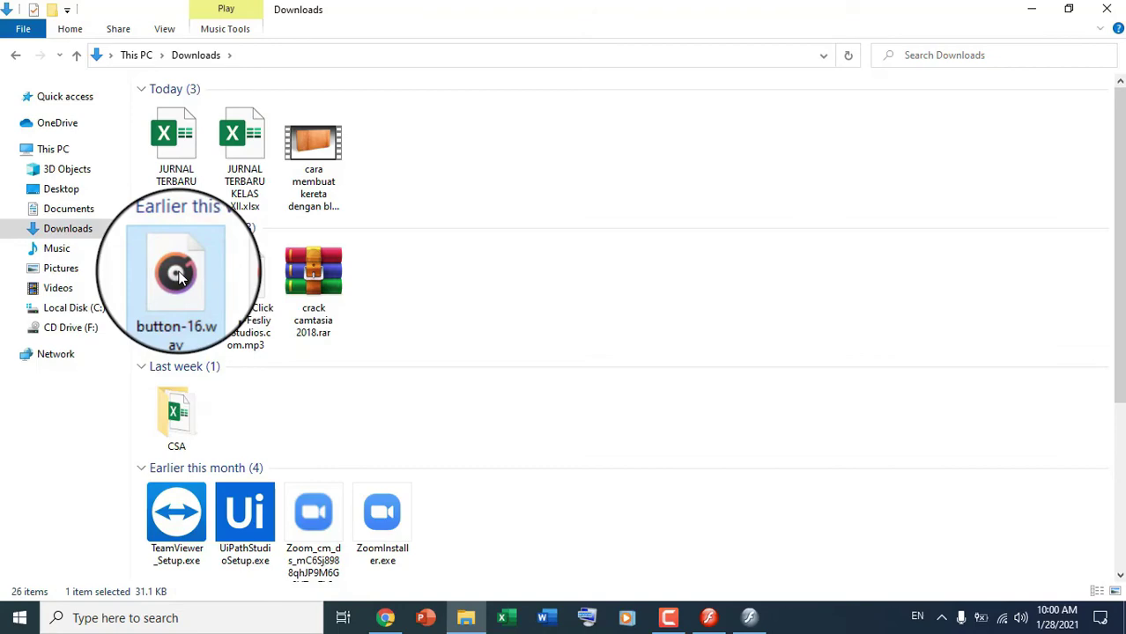
pyautogui.moveTo(179, 276); pyautogui.dragTo(978, 346)
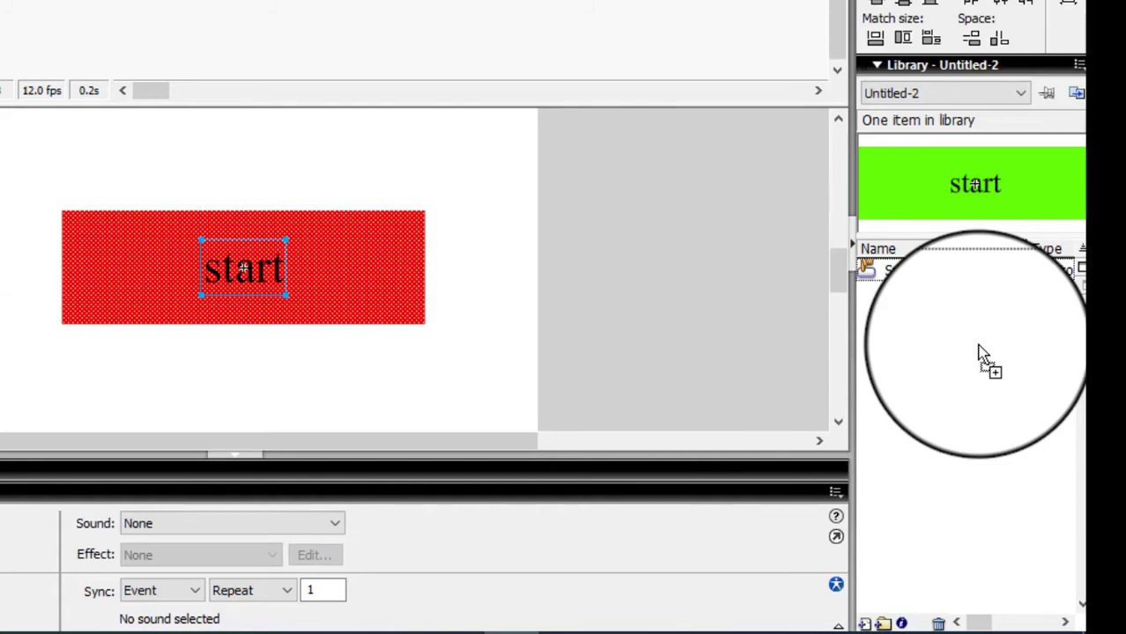
pyautogui.moveTo(983, 355); pyautogui.dragTo(983, 355)
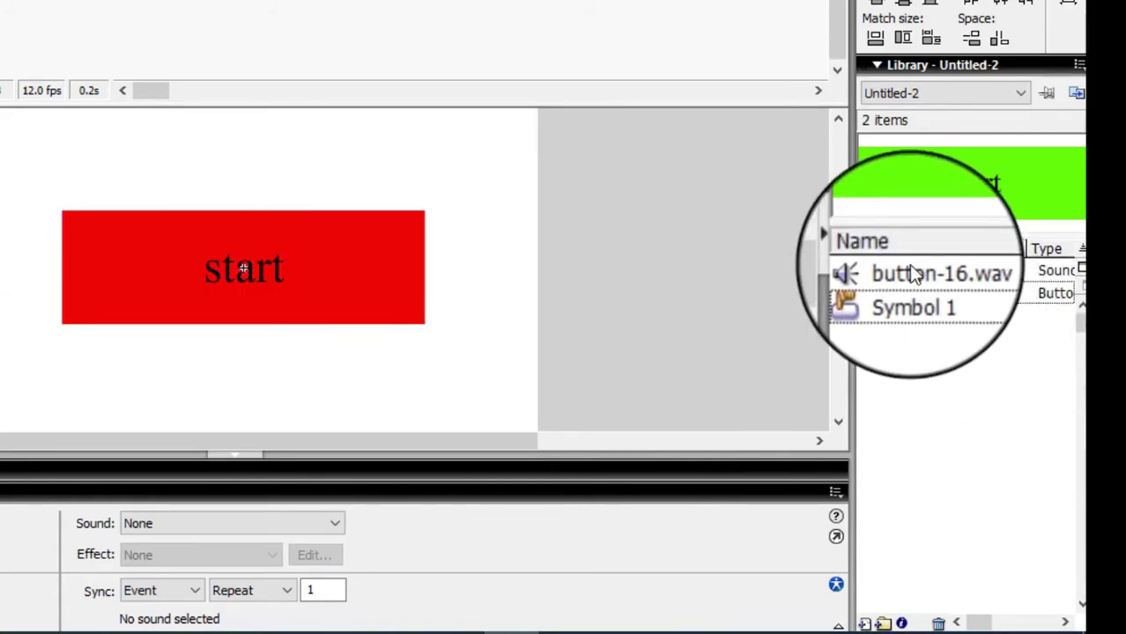
pyautogui.click(908, 263)
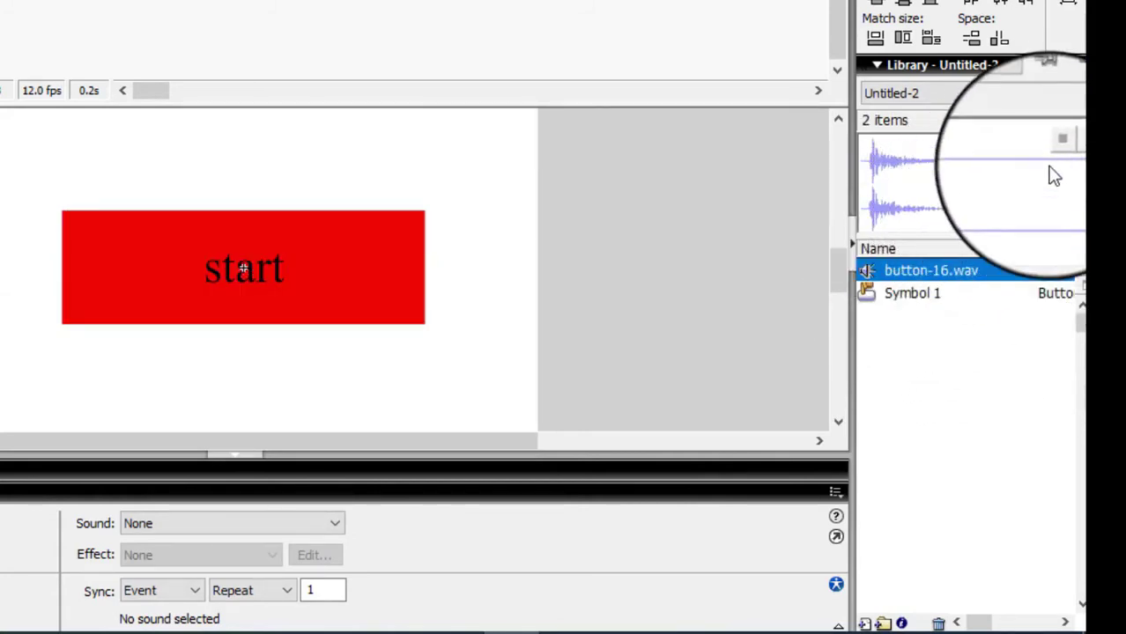
pyautogui.click(1074, 148)
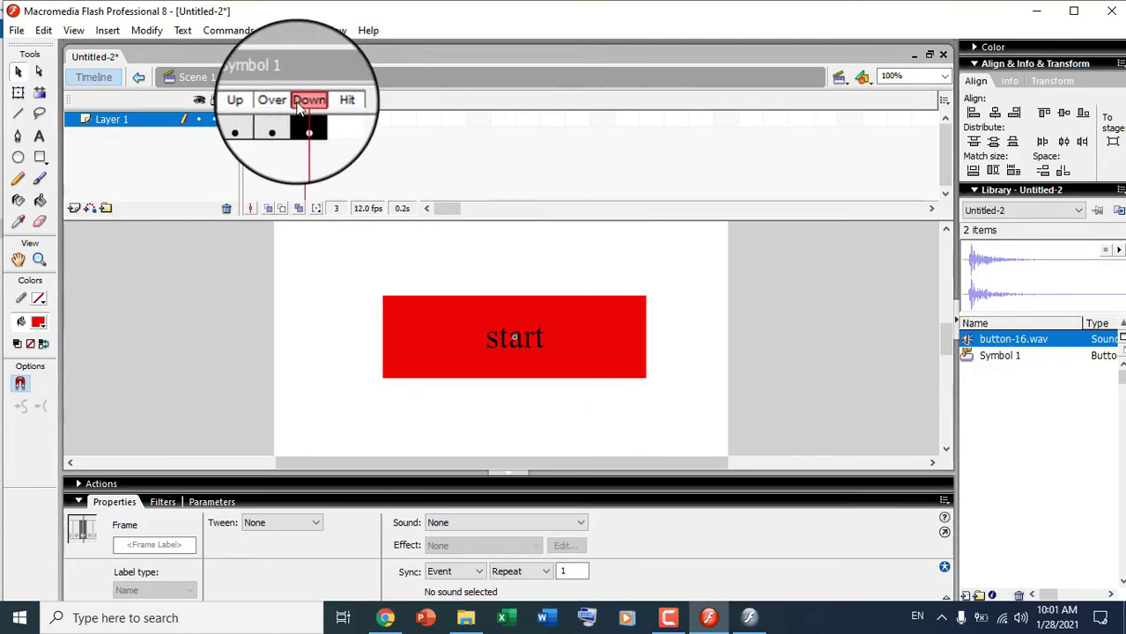
# - Assign button-16.wav as the sound of the start button's Down frame and check the frame in the timeline
pyautogui.click(307, 123)
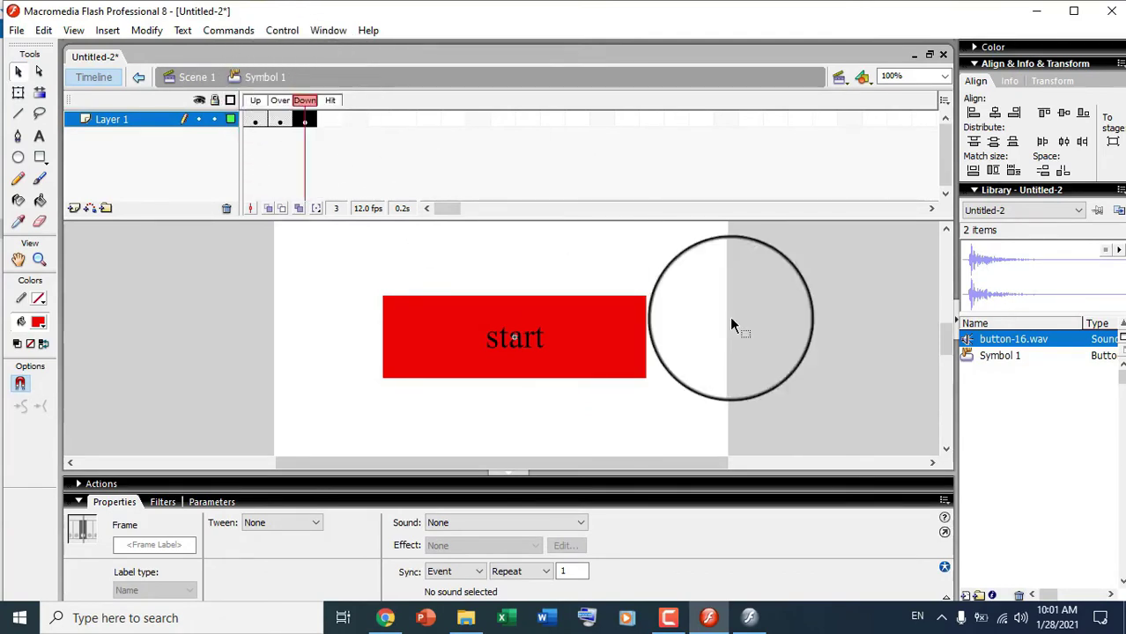
pyautogui.click(308, 123)
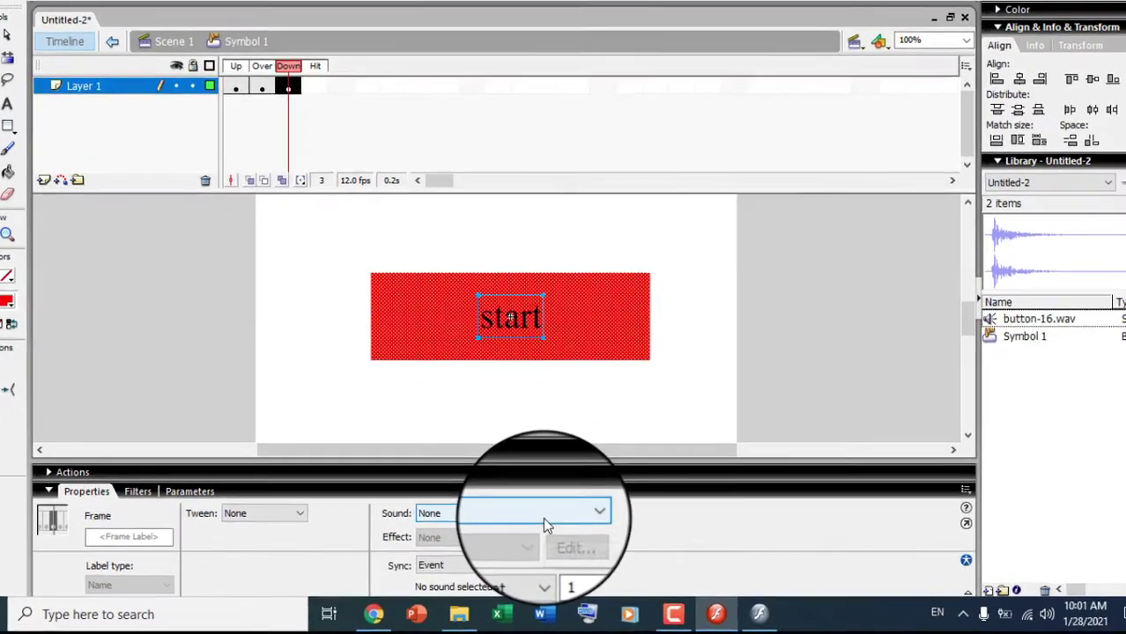
pyautogui.click(532, 524)
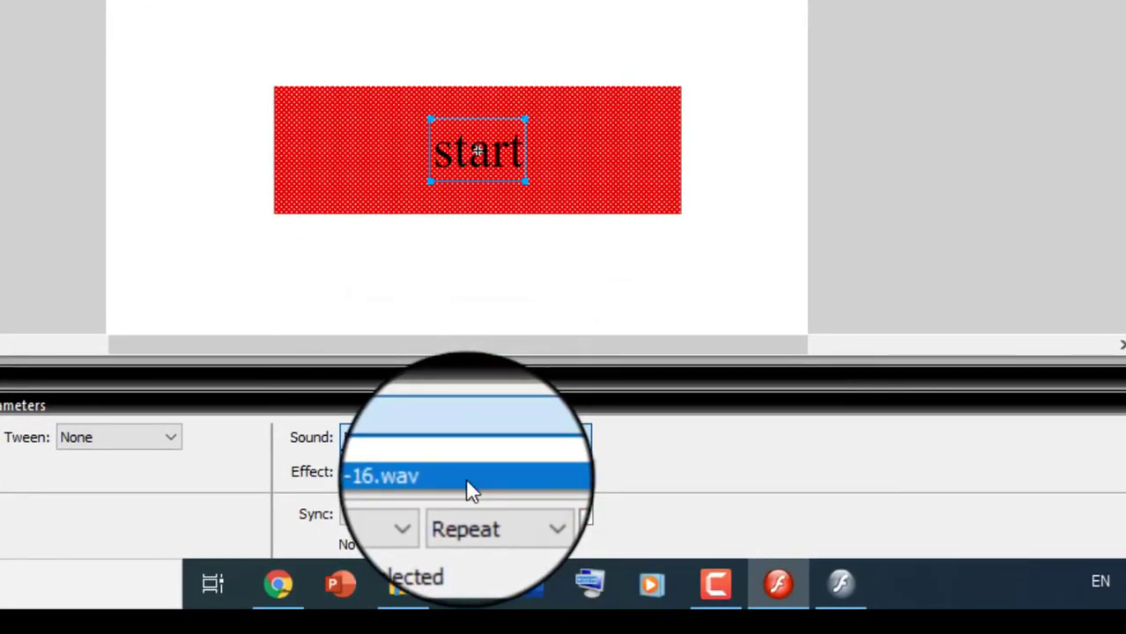
pyautogui.click(465, 477)
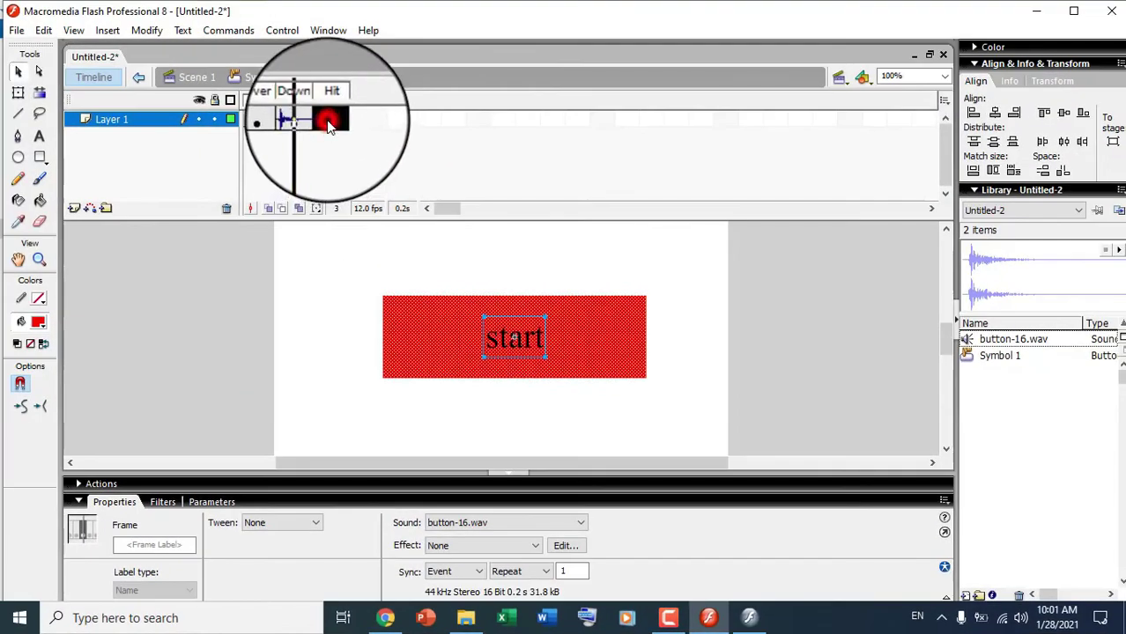
pyautogui.click(308, 121)
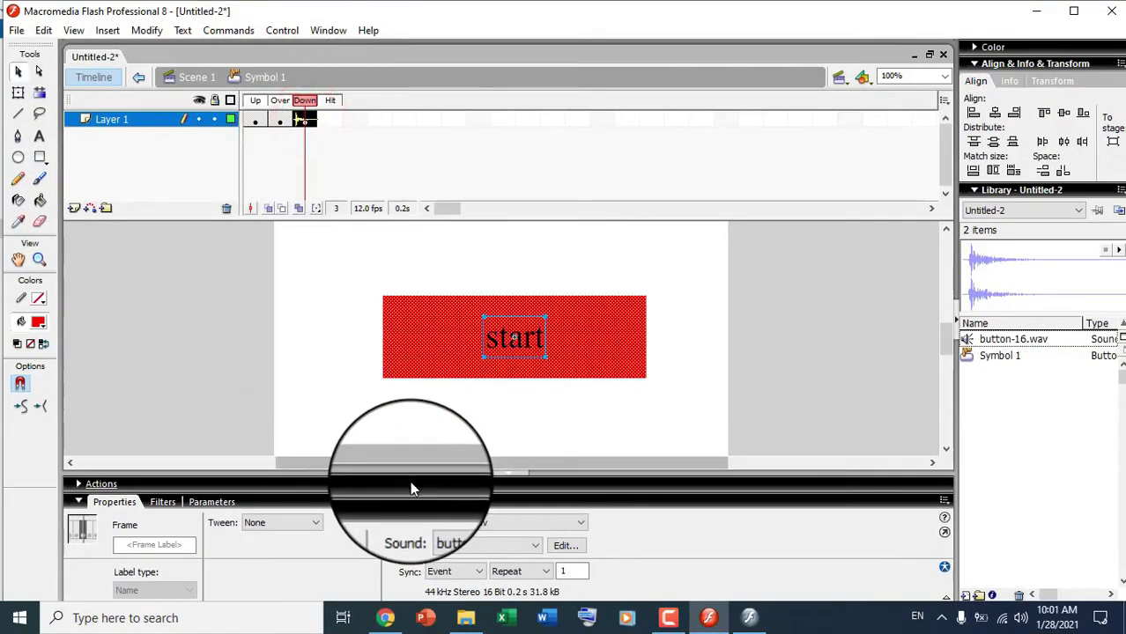
pyautogui.click(323, 119)
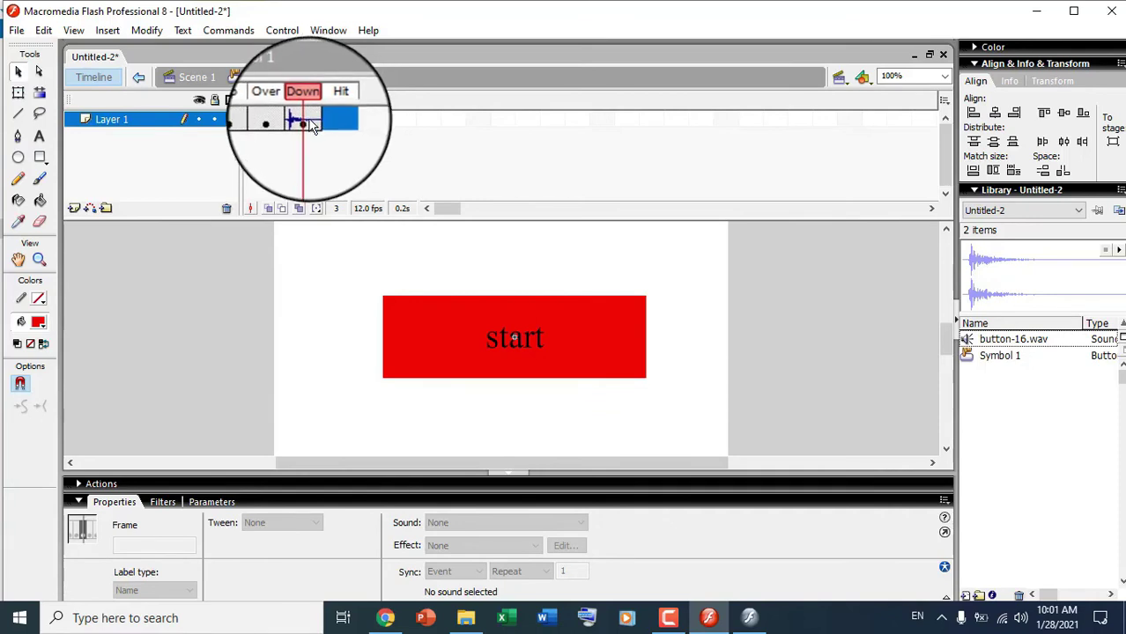
# - Reset the Down frame's sound to None
pyautogui.click(313, 123)
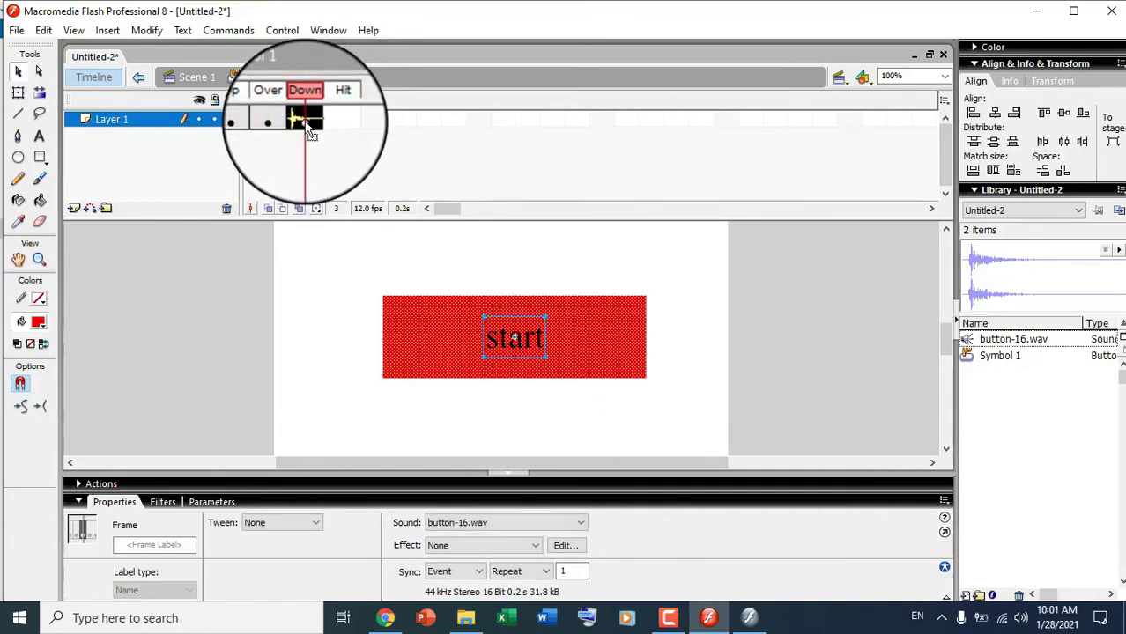
pyautogui.click(573, 523)
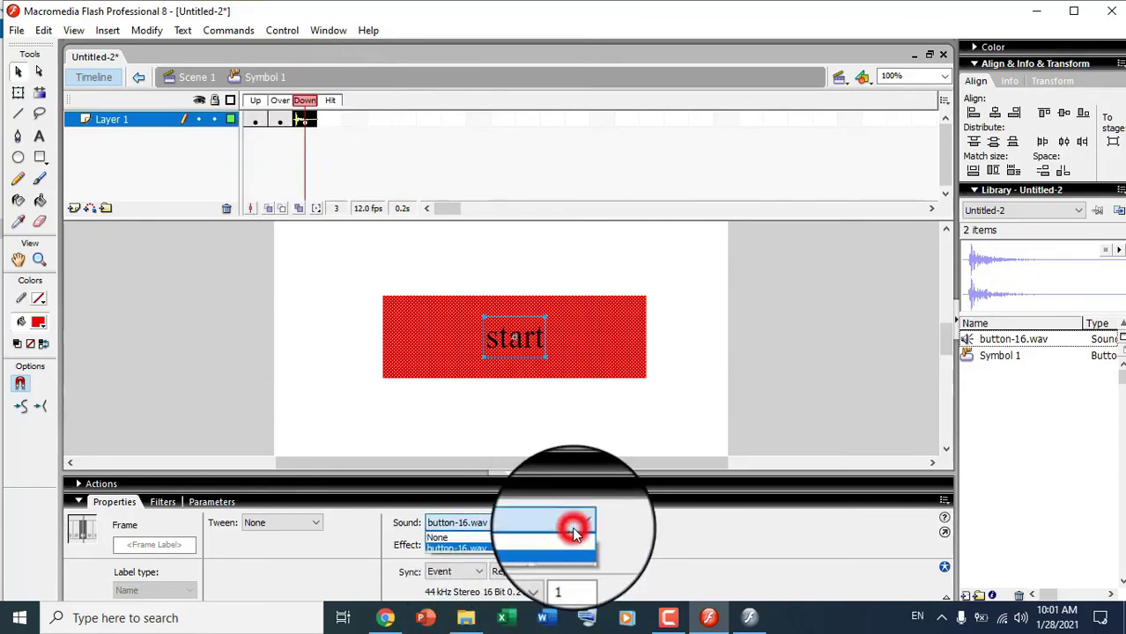
pyautogui.click(525, 539)
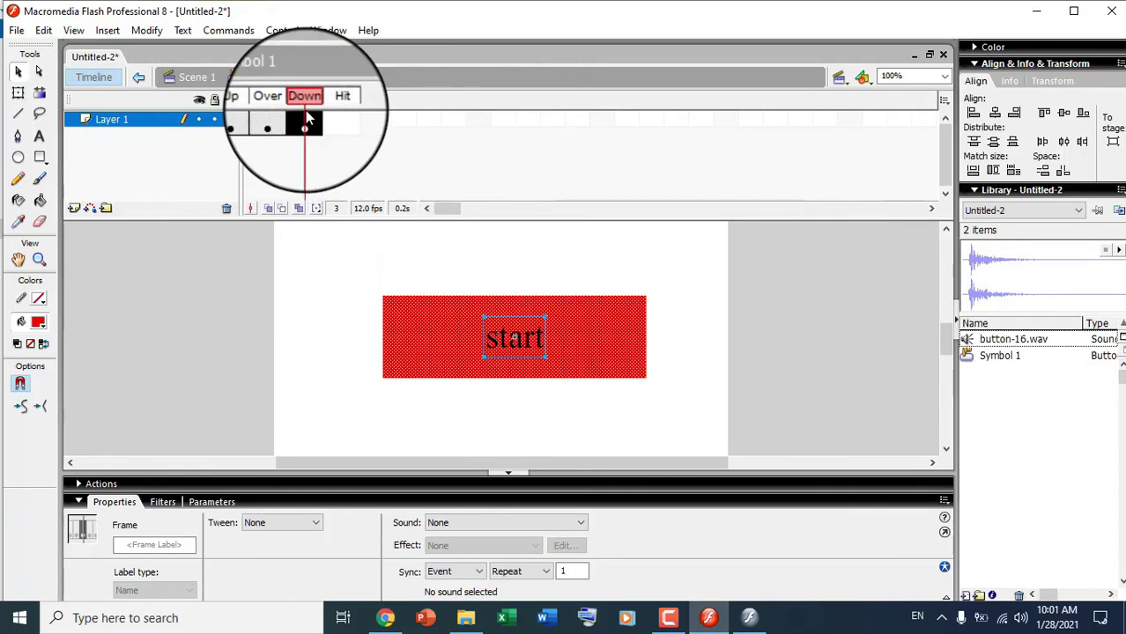
# - Place button-16.wav from the library on the stage of the Down frame and clear that frame's sound again
pyautogui.click(1013, 340)
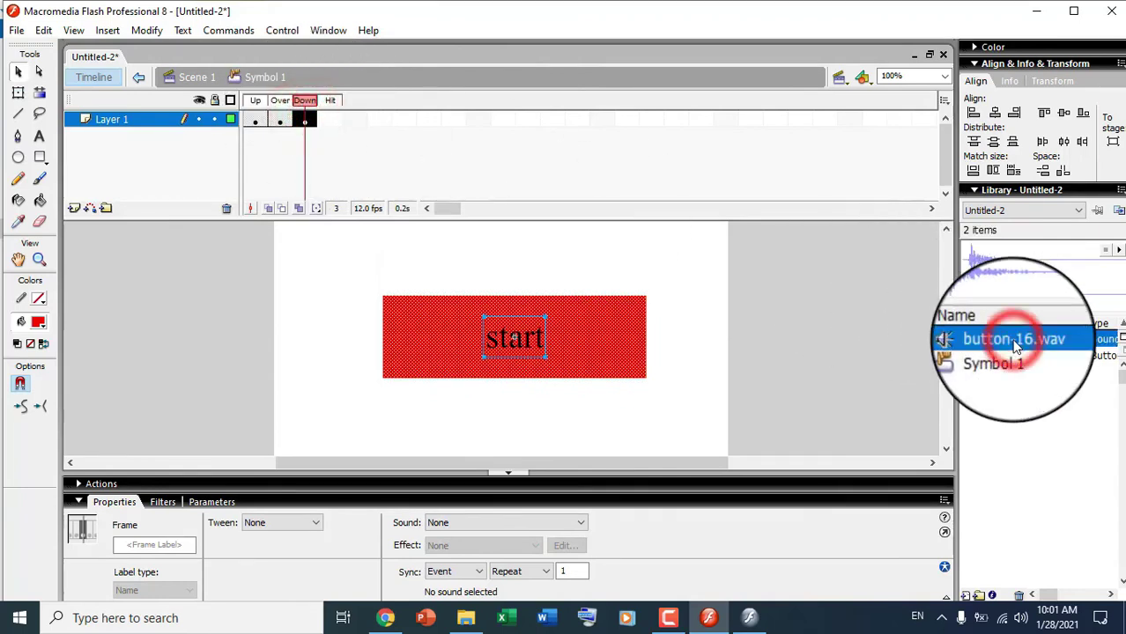
pyautogui.moveTo(1015, 344); pyautogui.dragTo(510, 385)
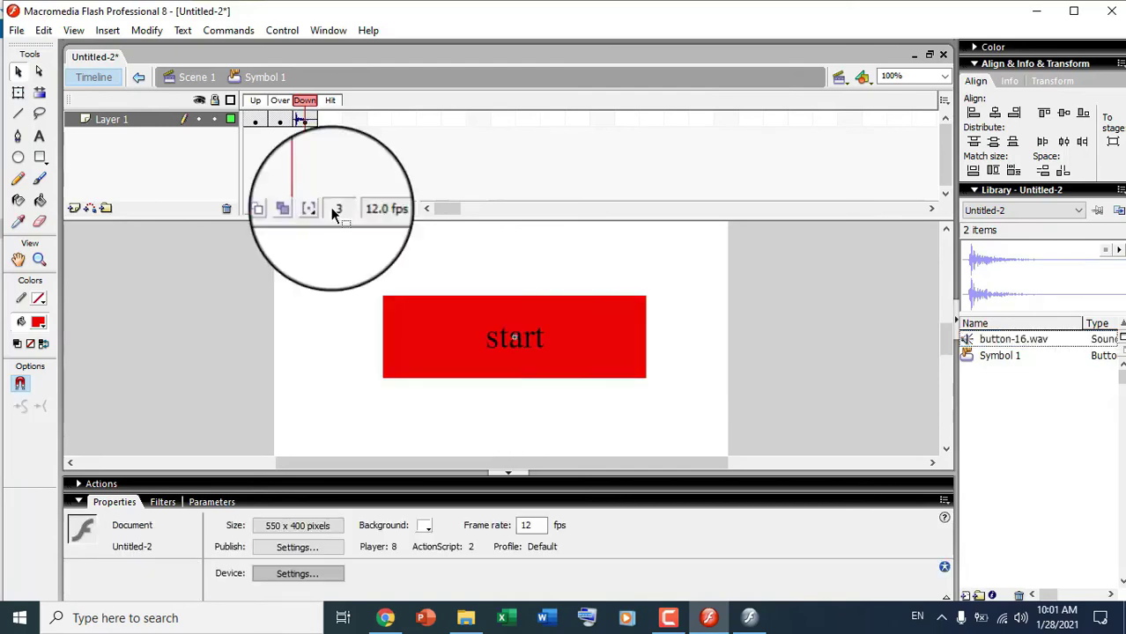
pyautogui.click(301, 121)
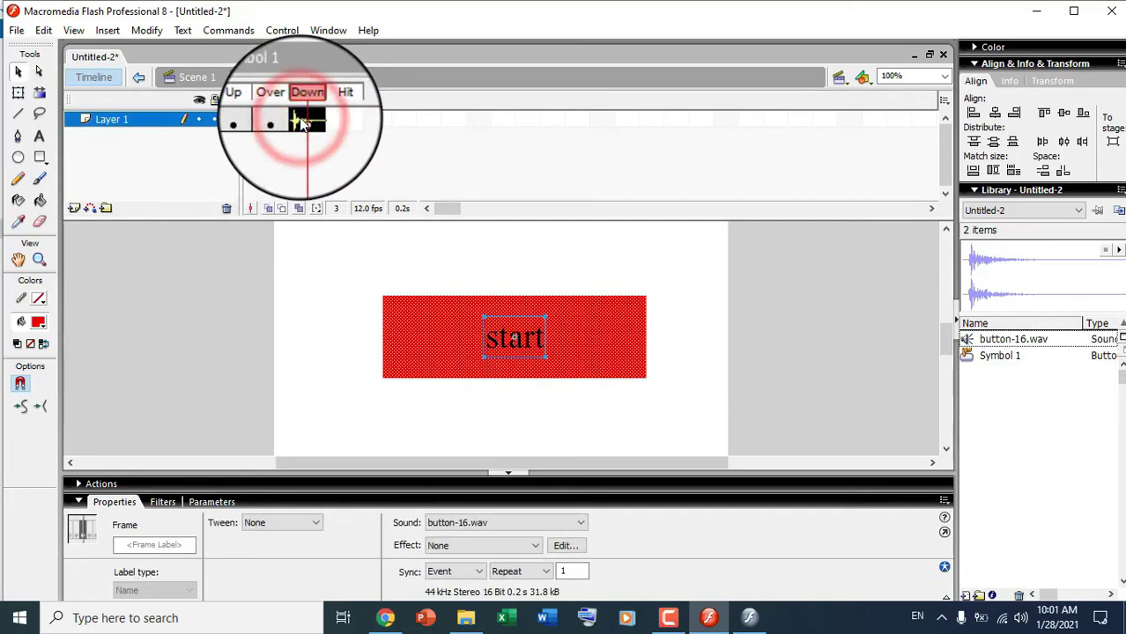
pyautogui.click(483, 522)
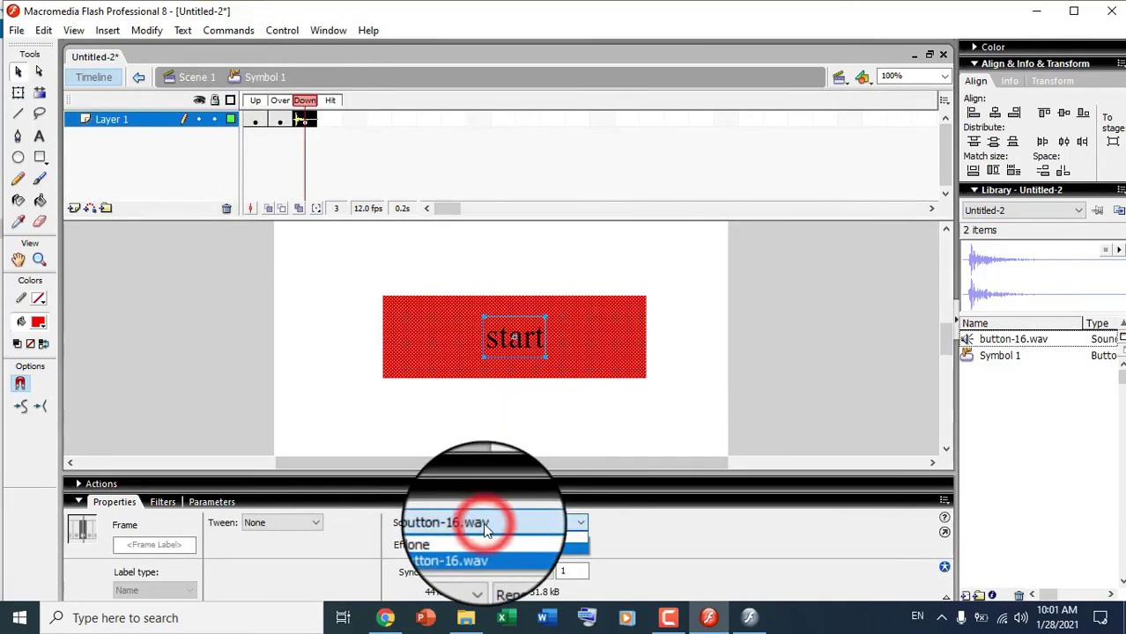
pyautogui.click(483, 541)
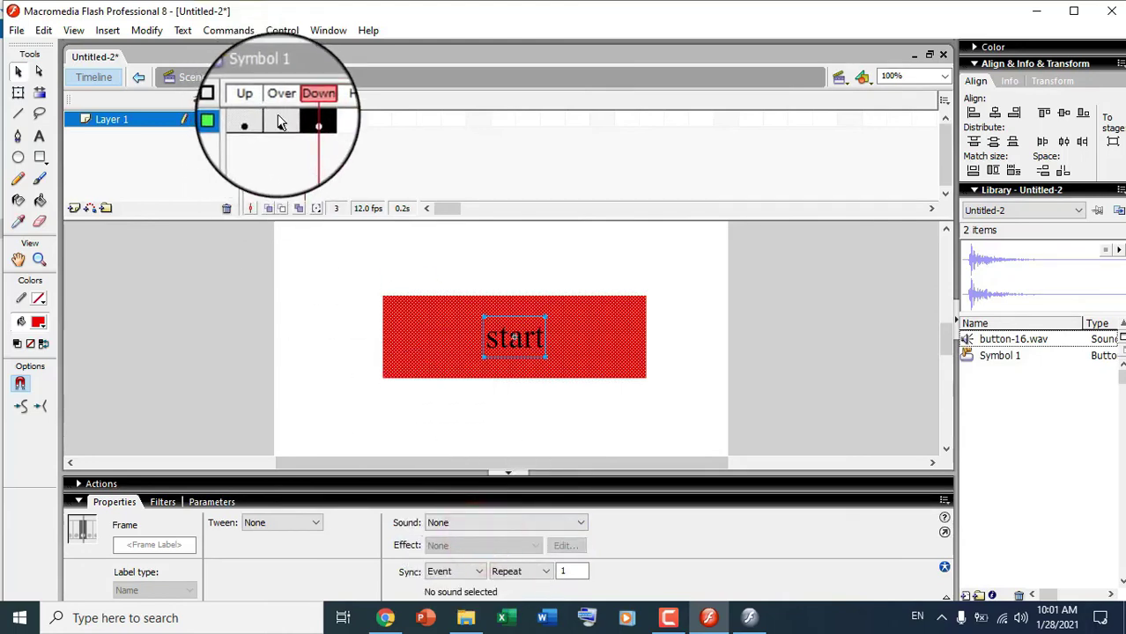
# - Place button-16.wav from the library on the stage of the Over frame and set that frame's sound back to None
pyautogui.click(281, 122)
pyautogui.moveTo(985, 340); pyautogui.dragTo(523, 403)
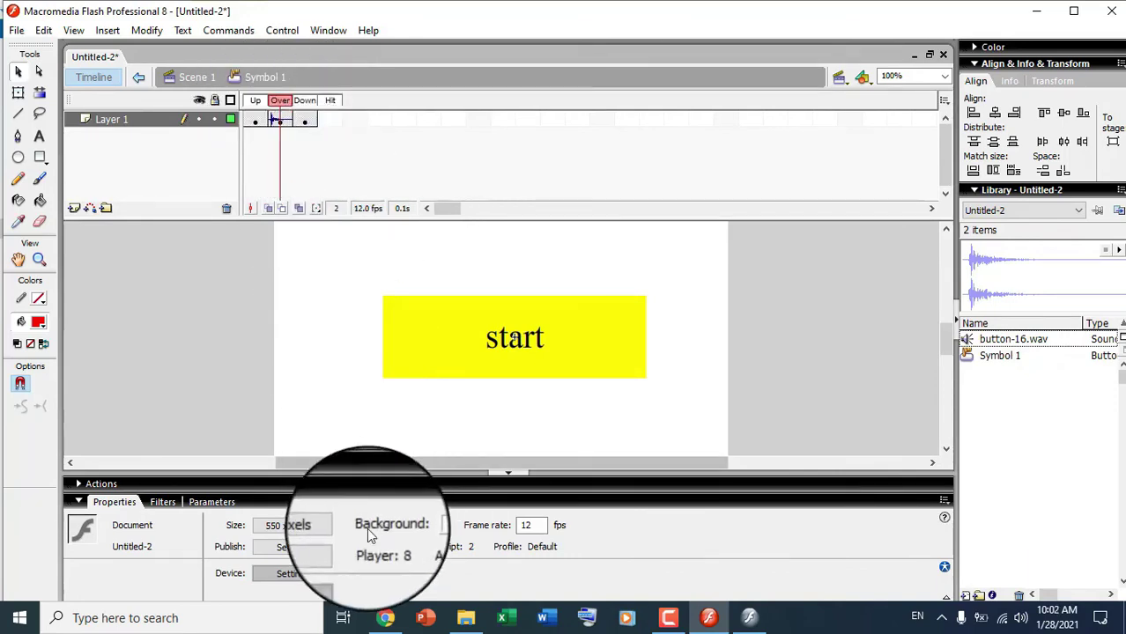
pyautogui.click(438, 387)
pyautogui.click(280, 119)
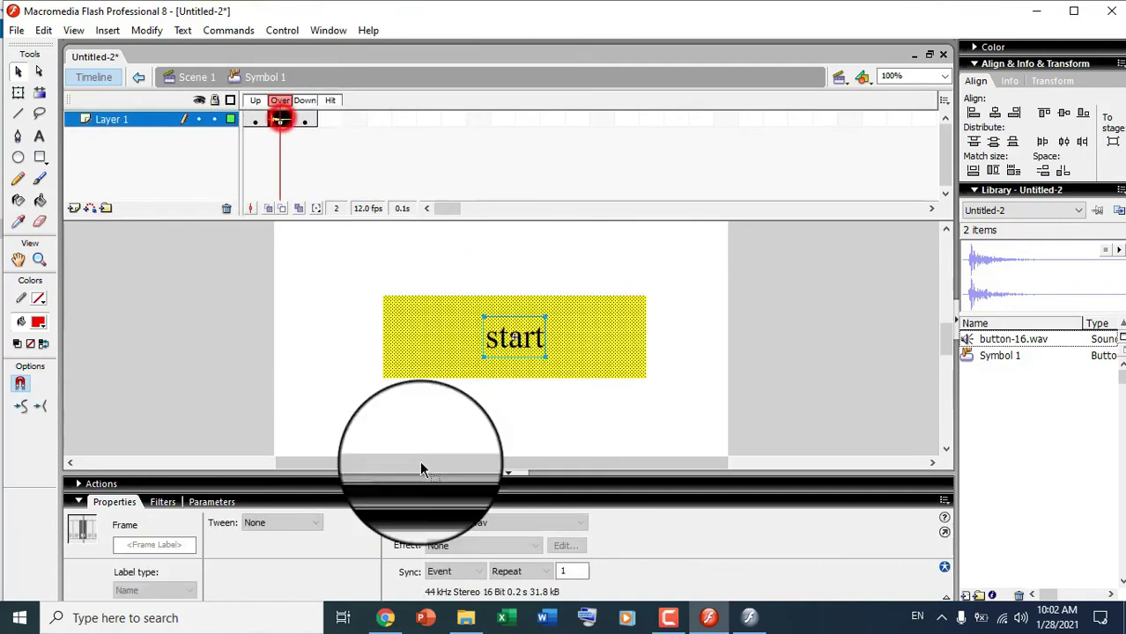
pyautogui.click(460, 524)
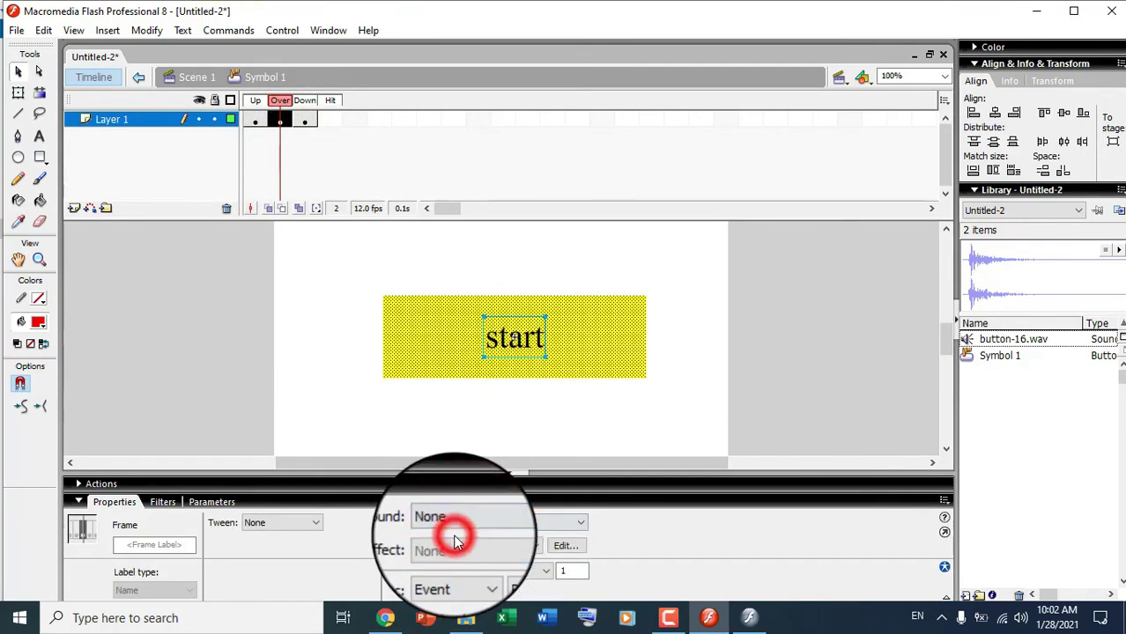
# - Set the sound of the start button's Down frame to button-16.wav and clear the selection
pyautogui.click(304, 120)
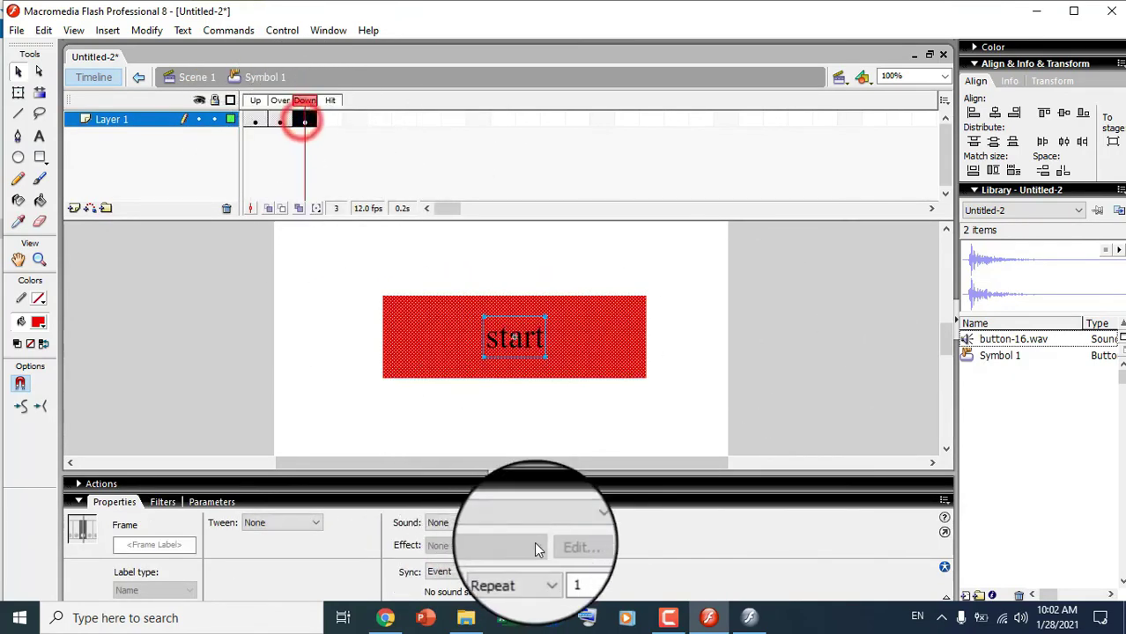
pyautogui.click(534, 522)
pyautogui.click(486, 550)
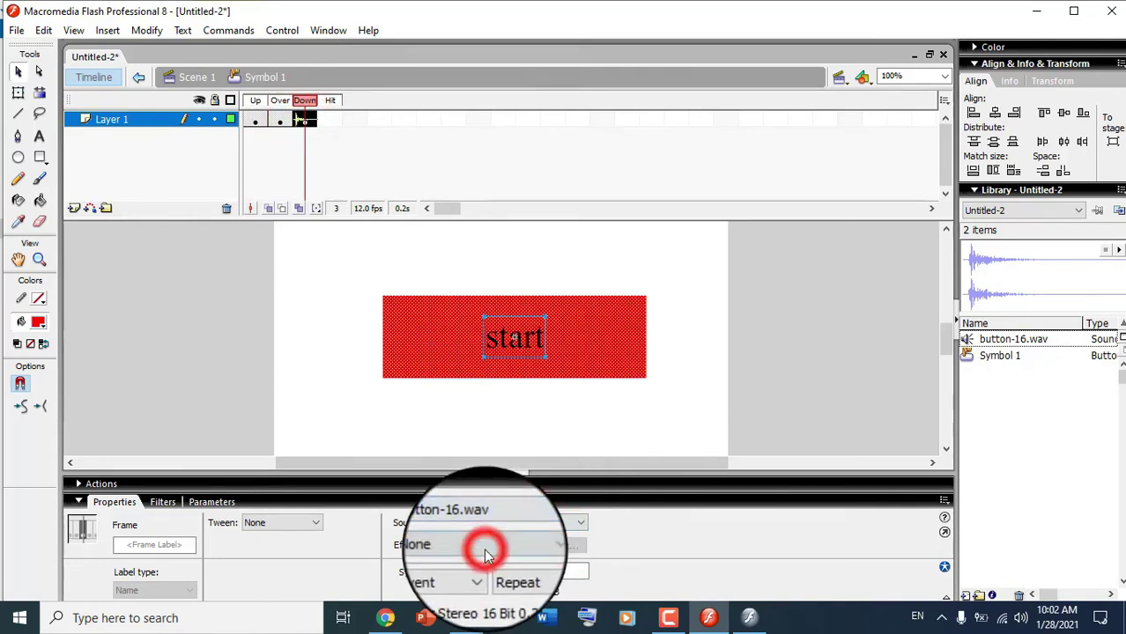
pyautogui.click(701, 393)
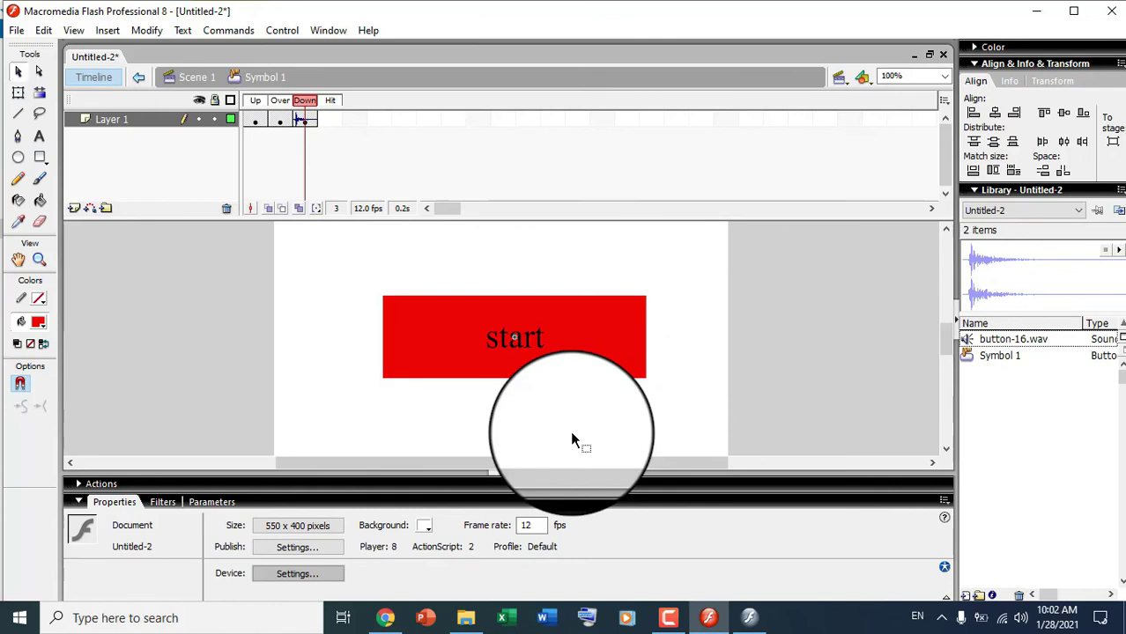
# - Test the movie and try the start button's click sound in the preview
pyautogui.hotkey('ctrl', 'Return')
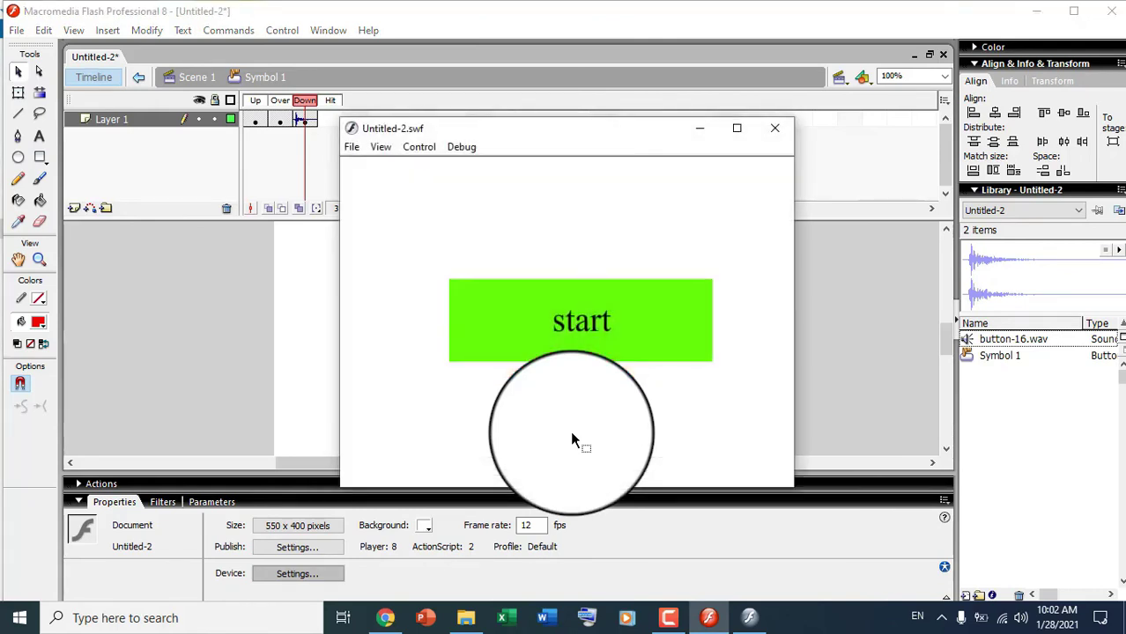
pyautogui.click(578, 343)
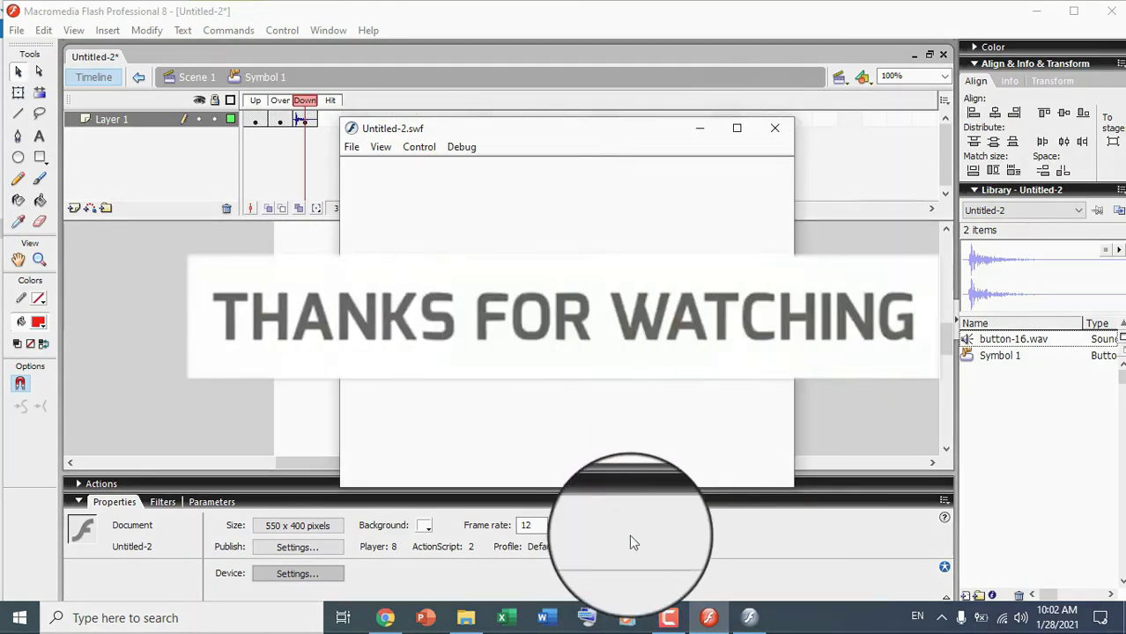
pyautogui.click(668, 617)
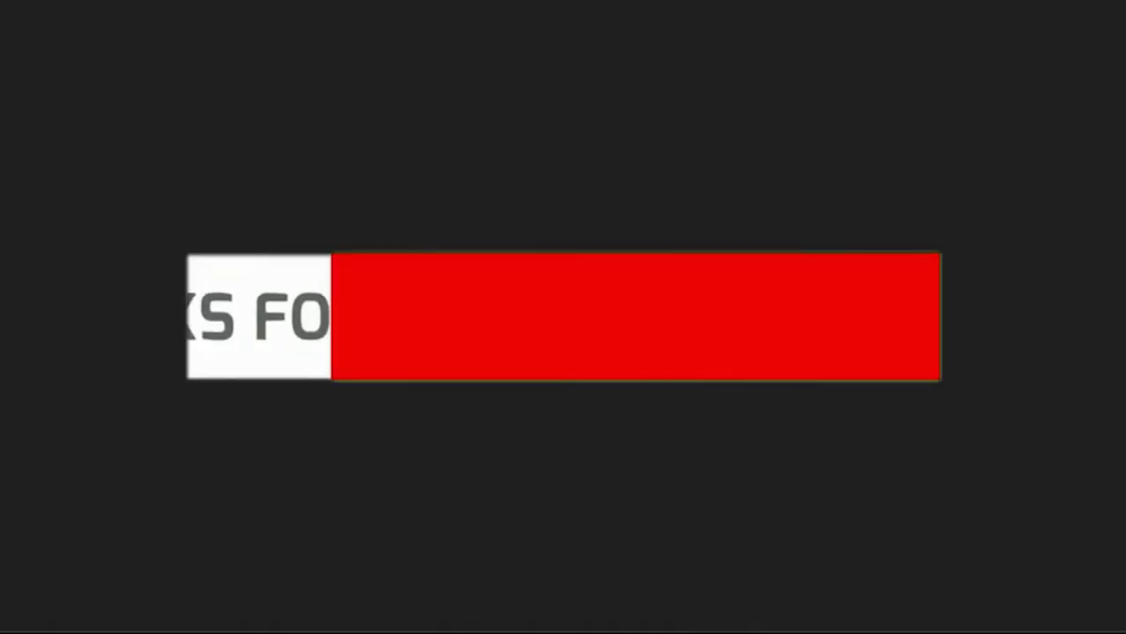